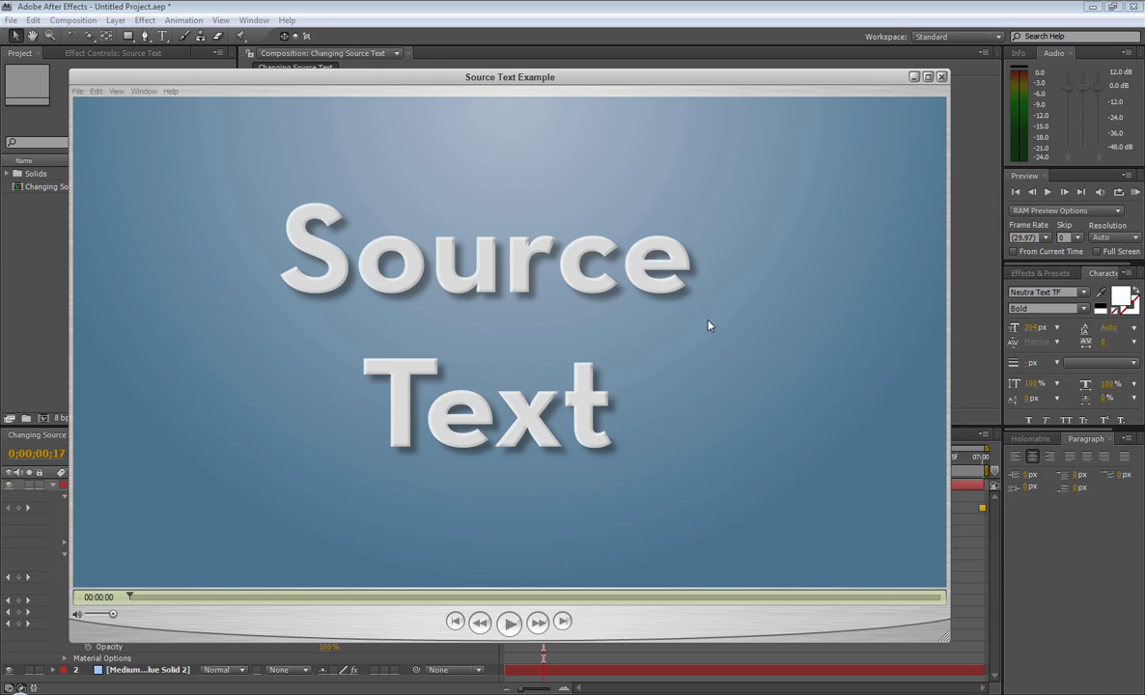
# Play the finished Source Text example, pause on 'Can Change', and close the player.
pyautogui.click(509, 623)
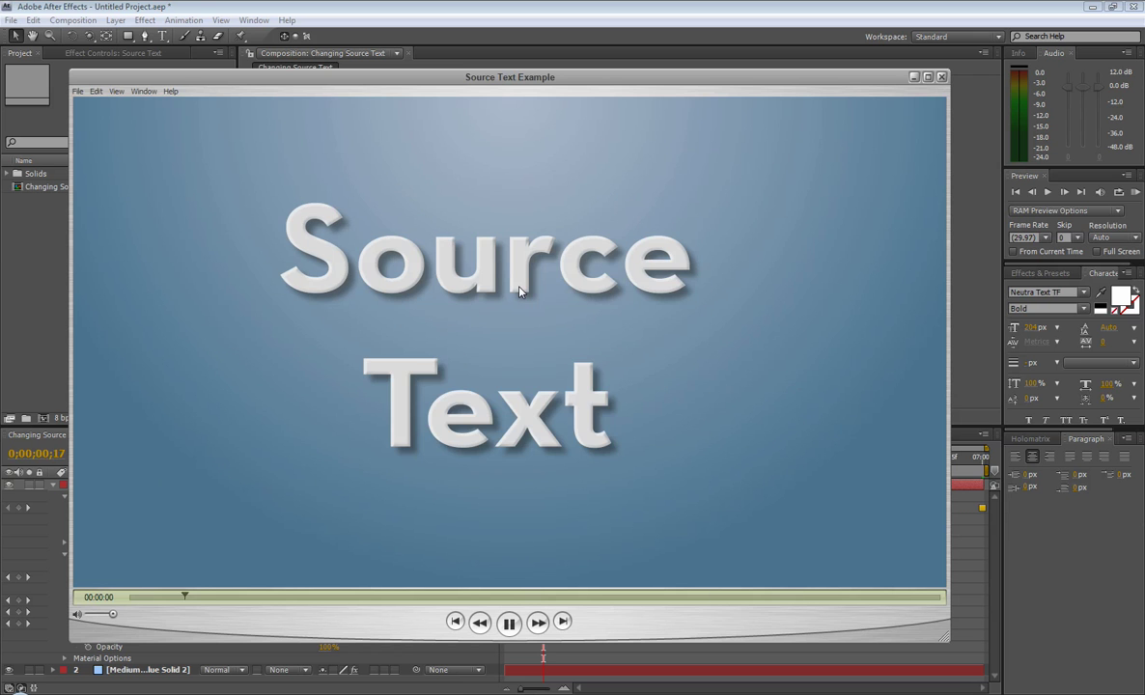
pyautogui.click(508, 622)
pyautogui.hotkey('ctrl', 'w')
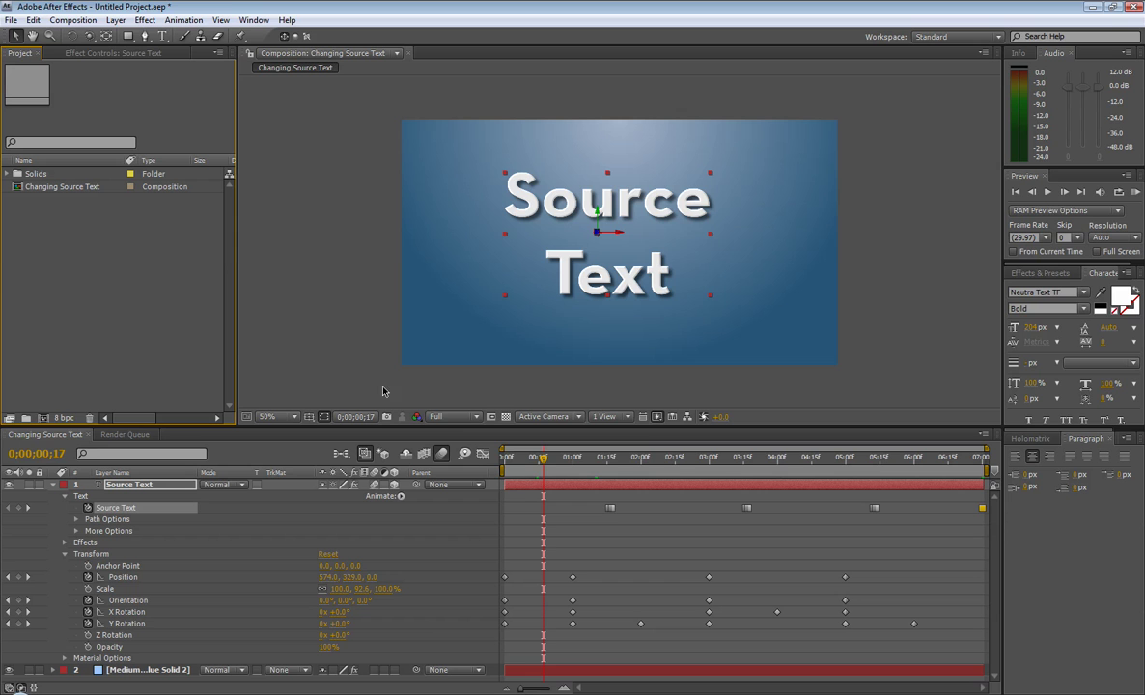
# Create a 1280×720, 29.97 fps composition named 'Changing Source Text'.
pyautogui.click(42, 417)
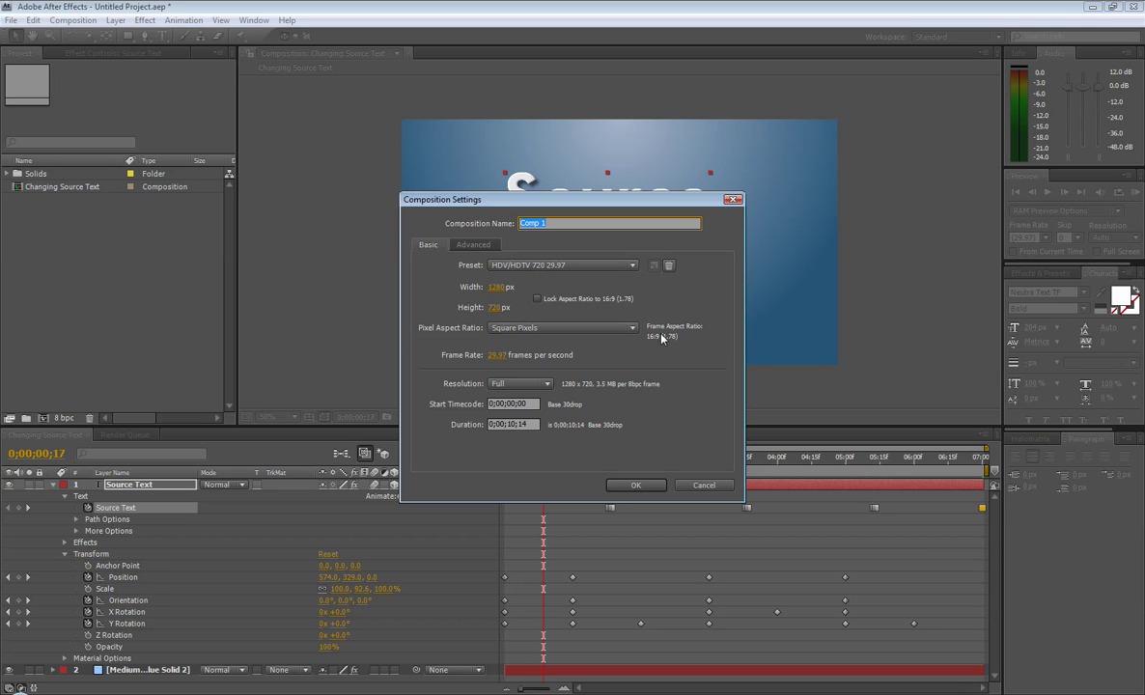
pyautogui.write('Changing Source')
pyautogui.press('Return')
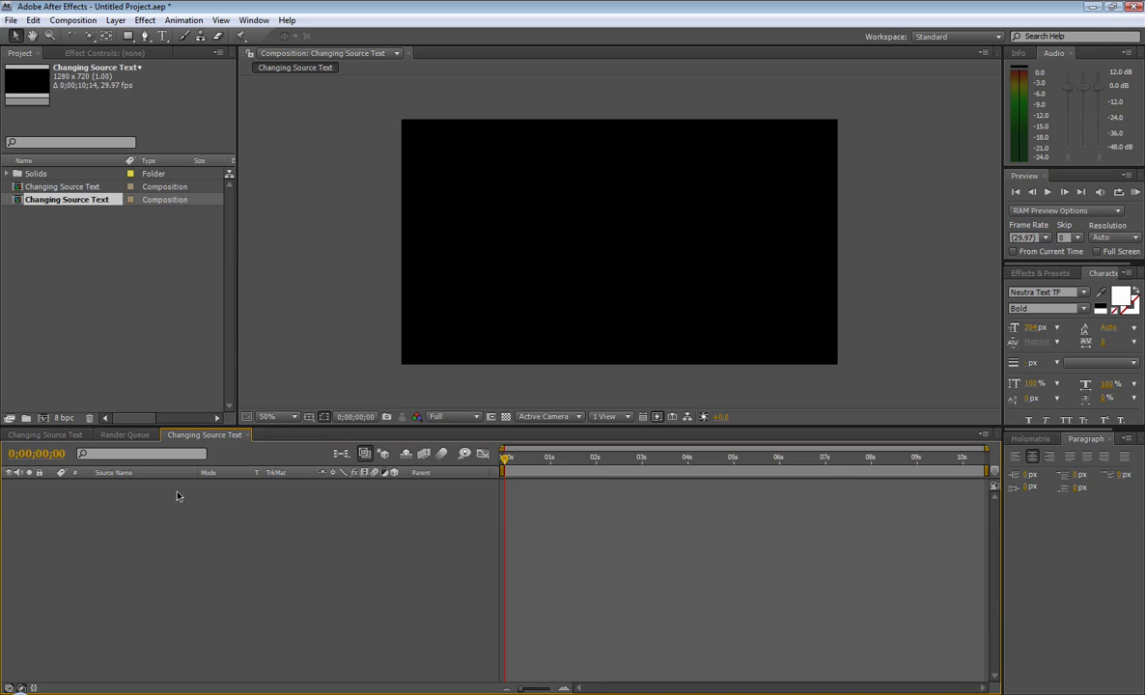
# Add a full-frame light-blue solid layer named 'Background' to the composition.
pyautogui.rightClick(105, 538)
pyautogui.moveTo(131, 546)
pyautogui.click(339, 581)
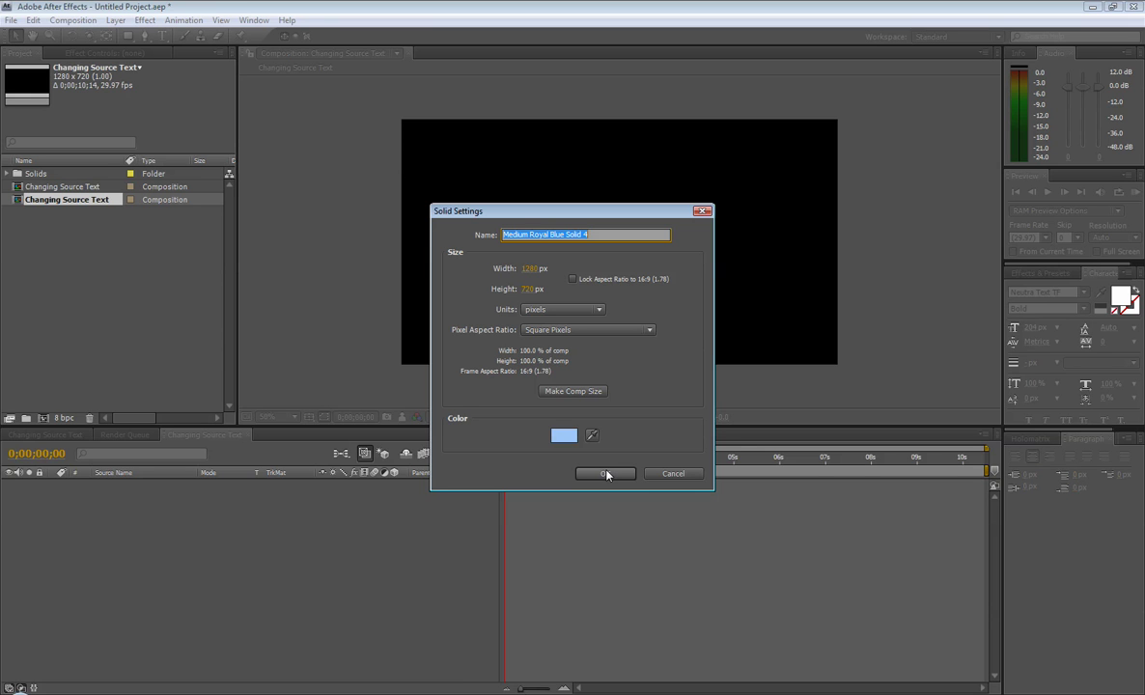
pyautogui.write('Background')
pyautogui.press('Return')
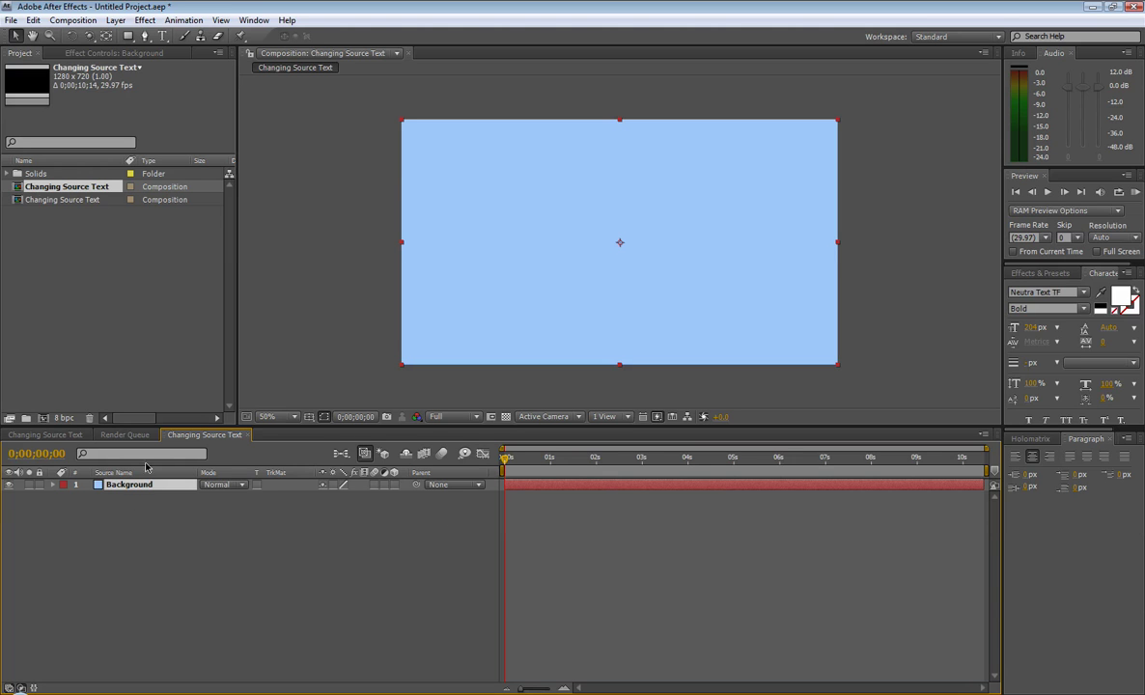
# Type white two-line text 'Source' / 'Text' at the centre of the composition.
pyautogui.click(162, 36)
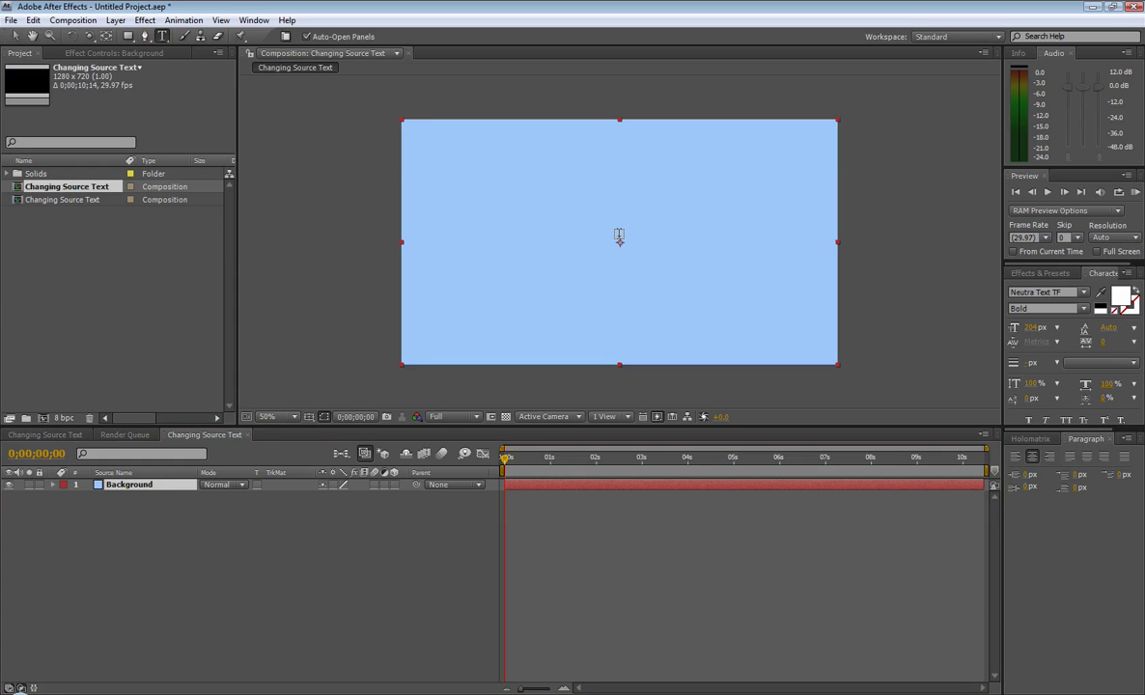
pyautogui.click(620, 236)
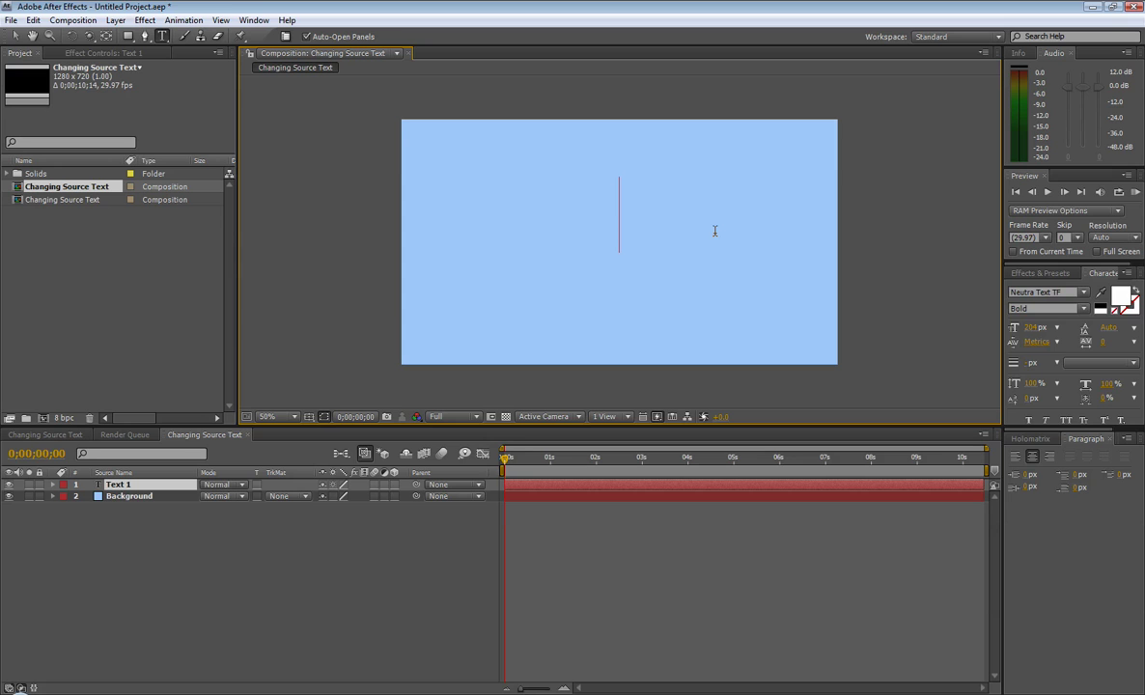
pyautogui.write('Source')
pyautogui.press('Return')
pyautogui.write('Text')
pyautogui.press('Return')
pyautogui.press('BackSpace')
pyautogui.press('Escape')
# Nudge the text layer slightly higher, then switch to the Pan Behind tool.
pyautogui.press('v')
pyautogui.moveTo(621, 238)
pyautogui.mouseDown()
pyautogui.moveTo(620, 221)
pyautogui.moveTo(621, 237)
pyautogui.mouseUp()
pyautogui.press('y')
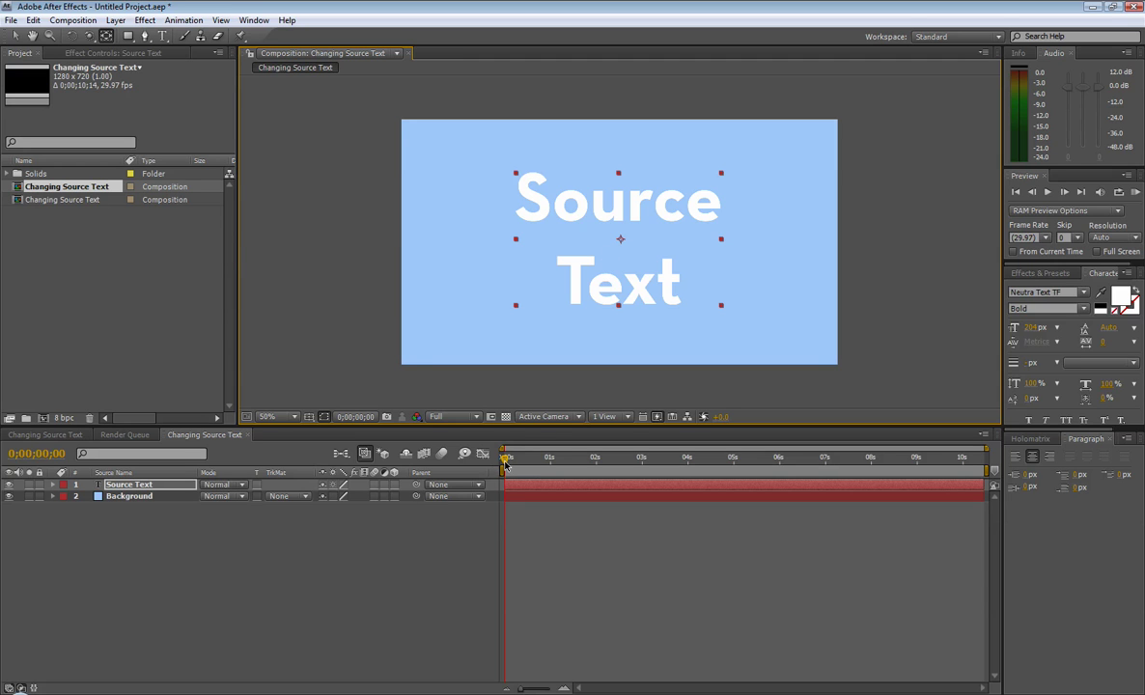
# Make the text layer 3D and keyframe Y Rotation from 0x at 1 s to 4x at 2 s.
pyautogui.click(394, 486)
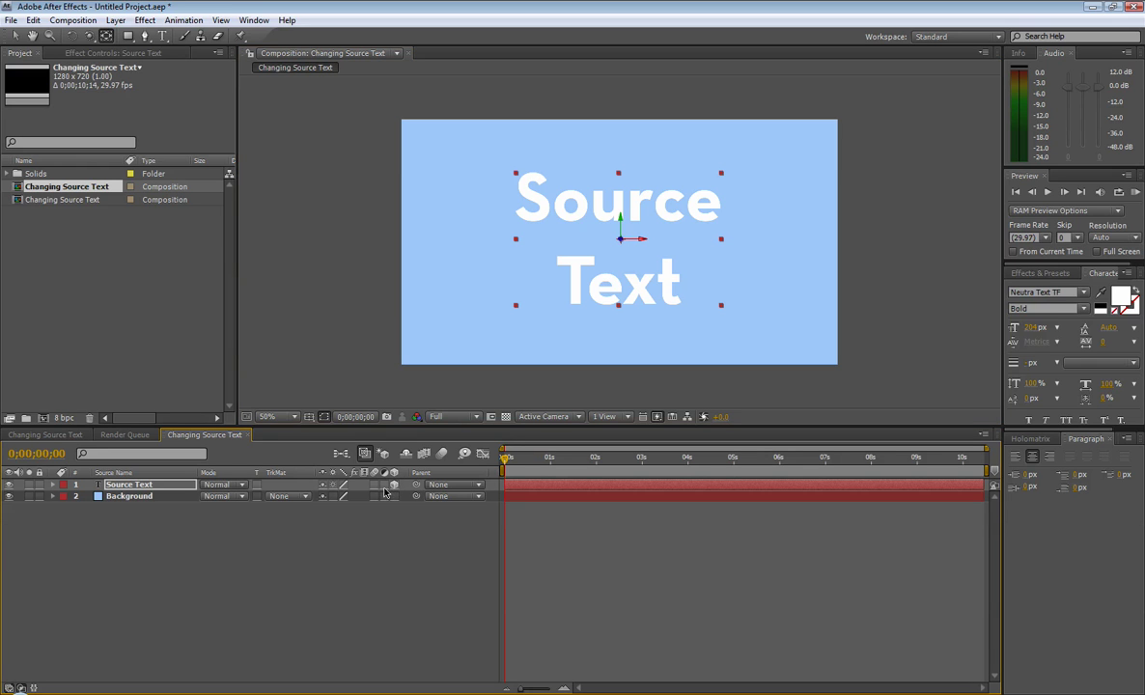
pyautogui.press('r')
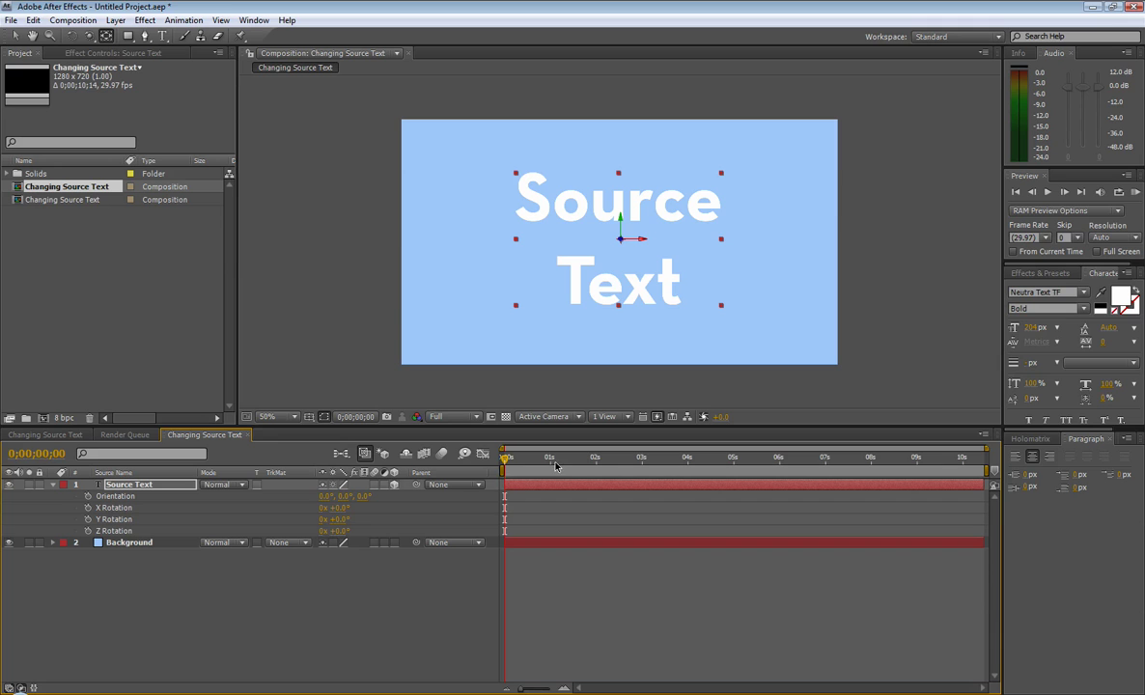
pyautogui.click(555, 467)
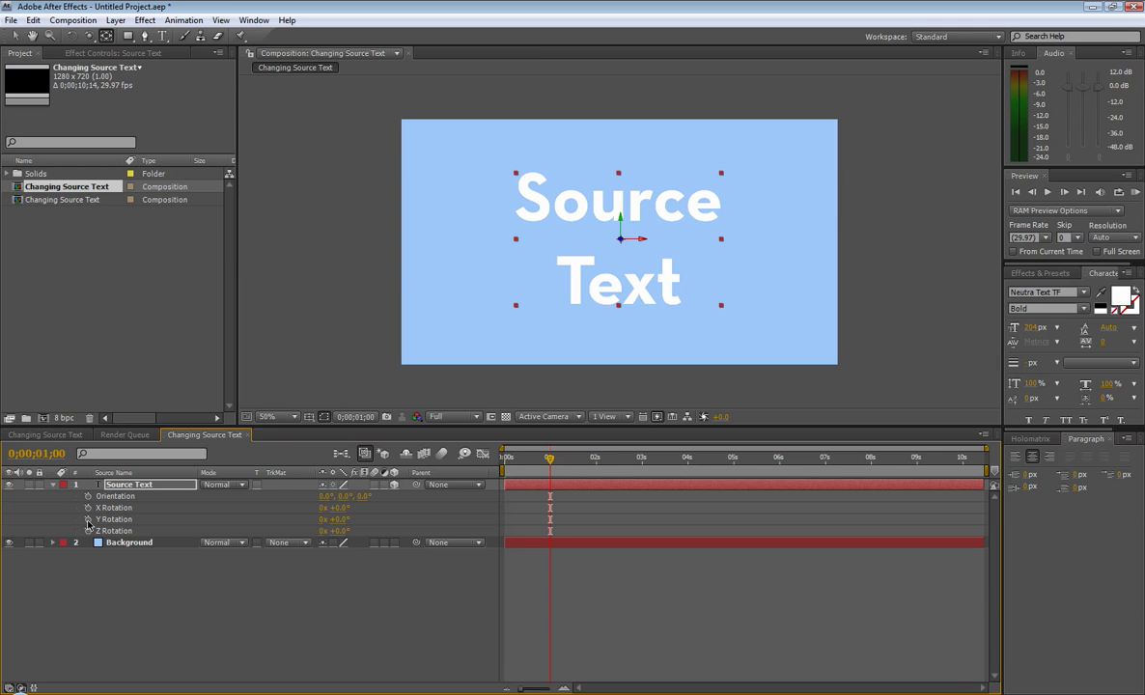
pyautogui.click(88, 519)
pyautogui.click(596, 447)
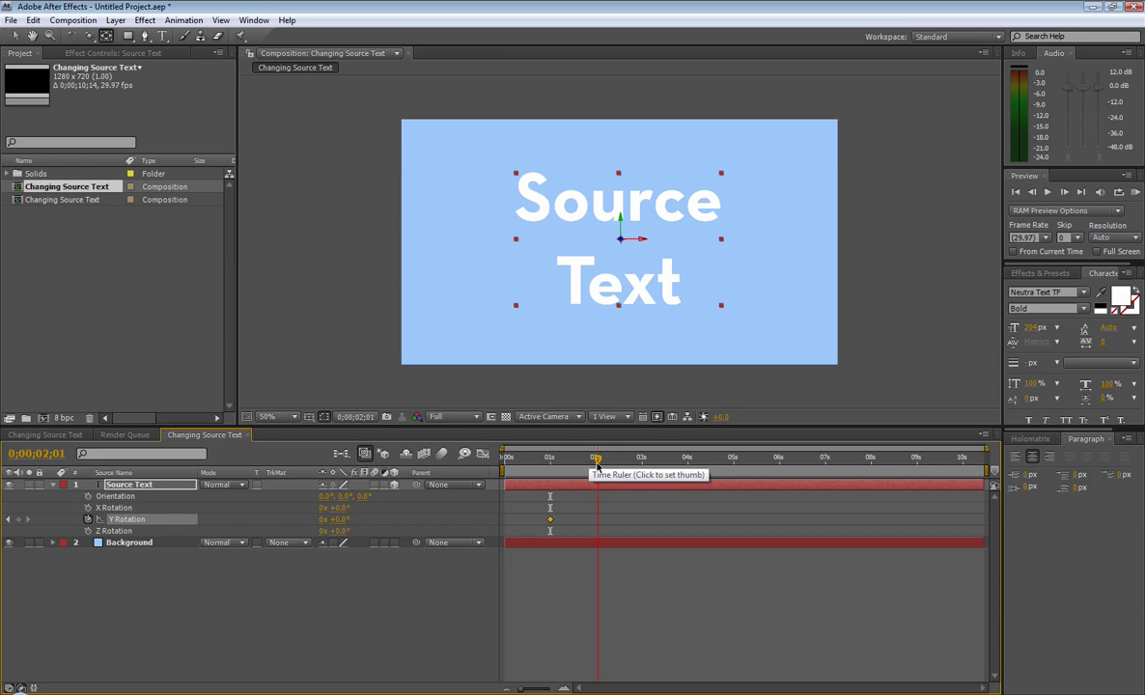
pyautogui.click(322, 520)
pyautogui.write('4')
pyautogui.press('Return')
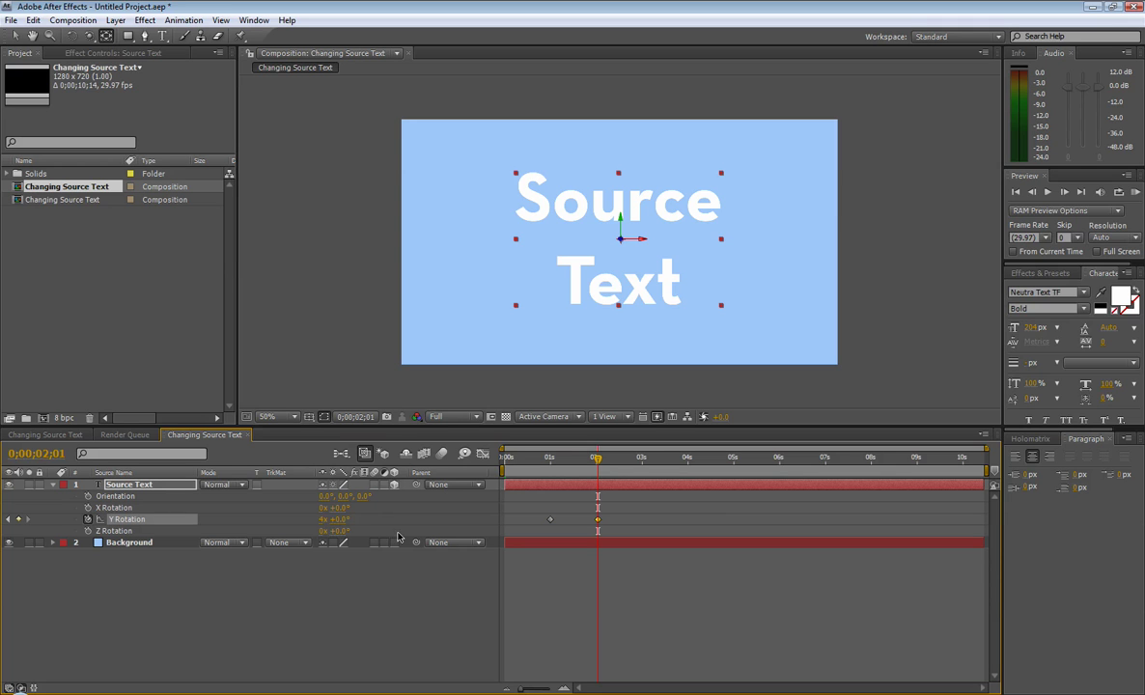
pyautogui.moveTo(591, 469)
pyautogui.mouseDown()
pyautogui.moveTo(561, 470)
pyautogui.moveTo(596, 470)
pyautogui.mouseUp()
# Keyframe X Rotation from 0x at 3 s to 4x at 4 s and scrub to preview.
pyautogui.click(641, 464)
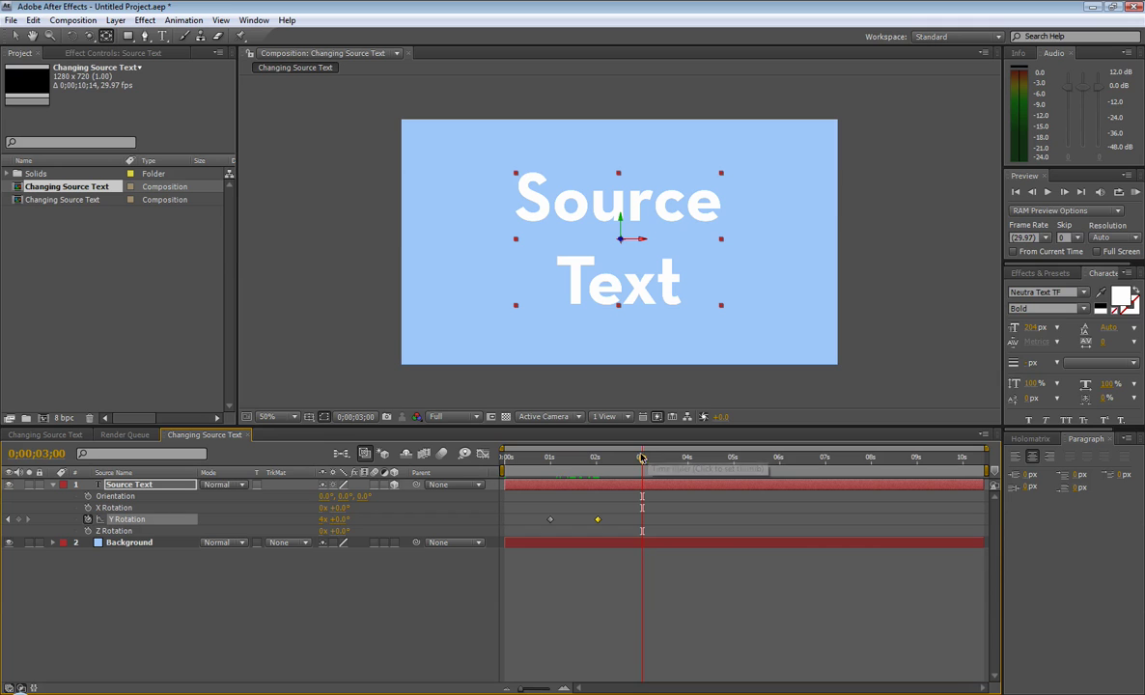
pyautogui.click(88, 508)
pyautogui.click(686, 464)
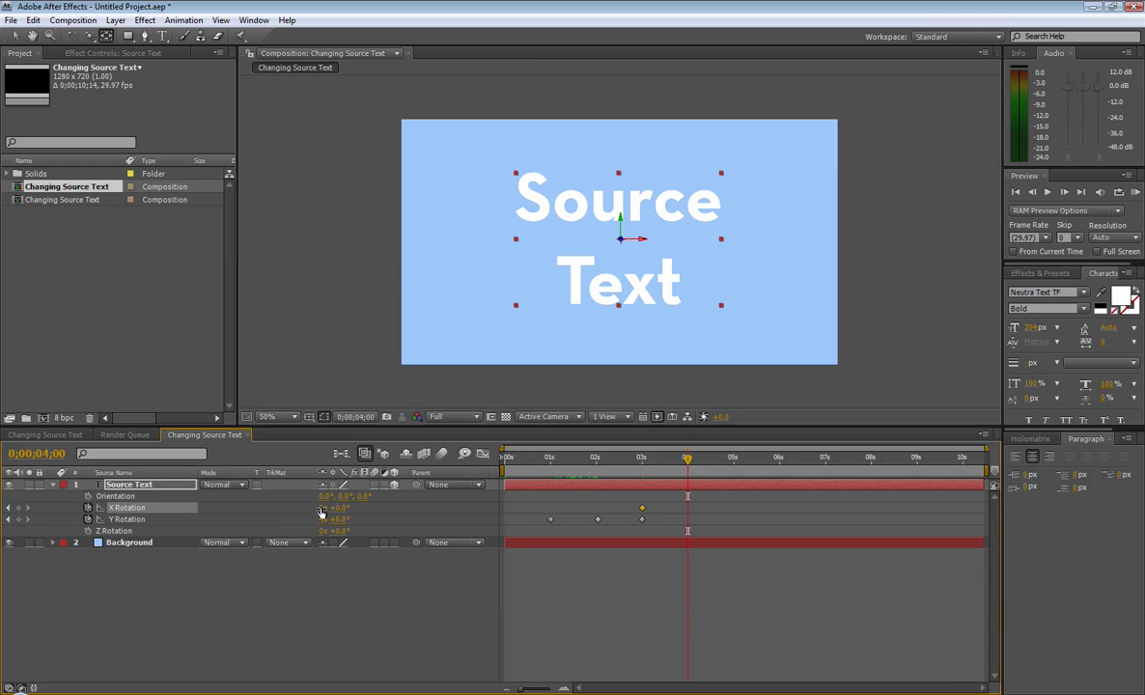
pyautogui.click(323, 508)
pyautogui.write('4')
pyautogui.press('Return')
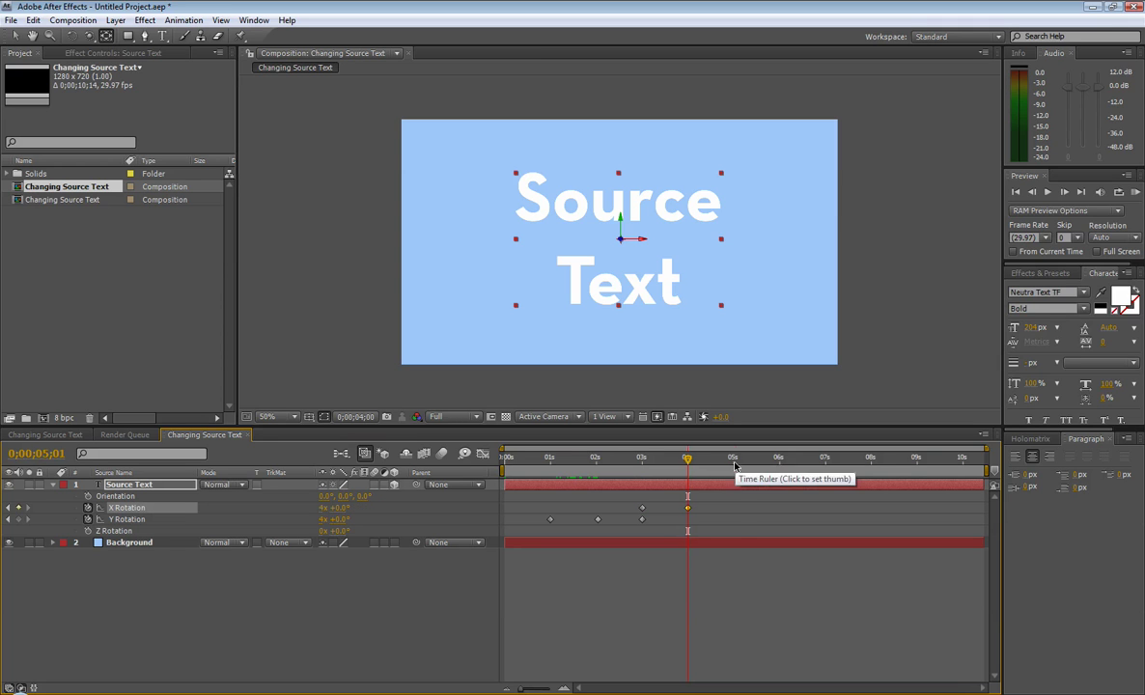
pyautogui.click(734, 468)
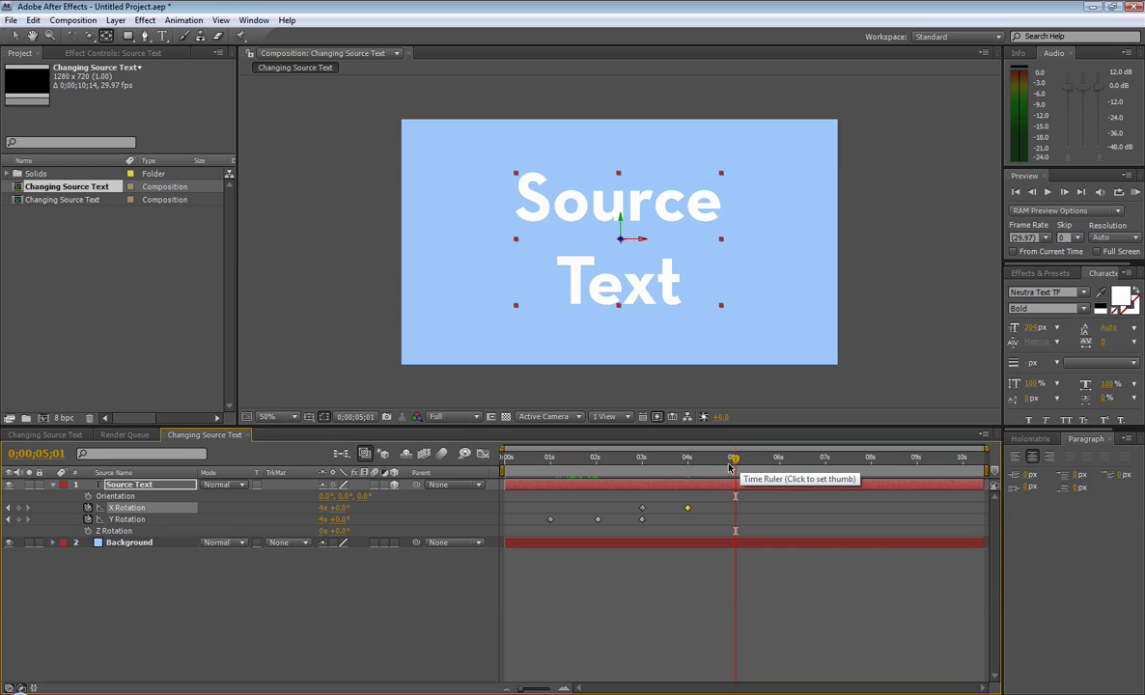
pyautogui.moveTo(733, 462); pyautogui.dragTo(732, 506)
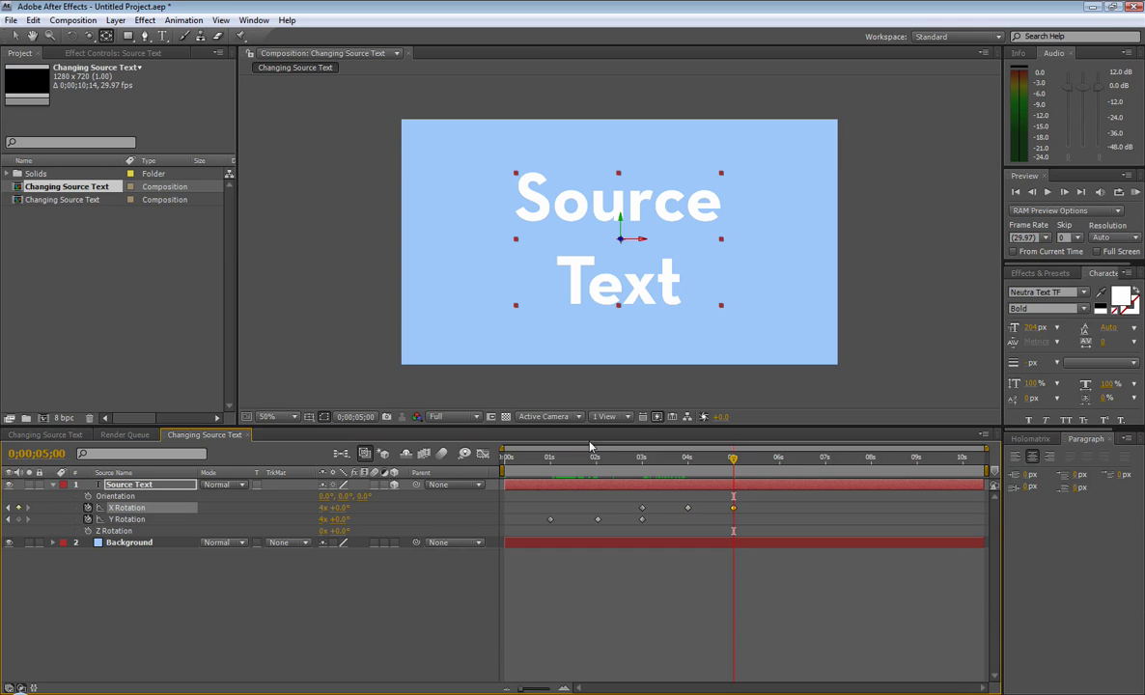
# Add Y Rotation keyframes at 6 s and 7 s, unwinding to 0x, and scrub to preview.
pyautogui.click(782, 466)
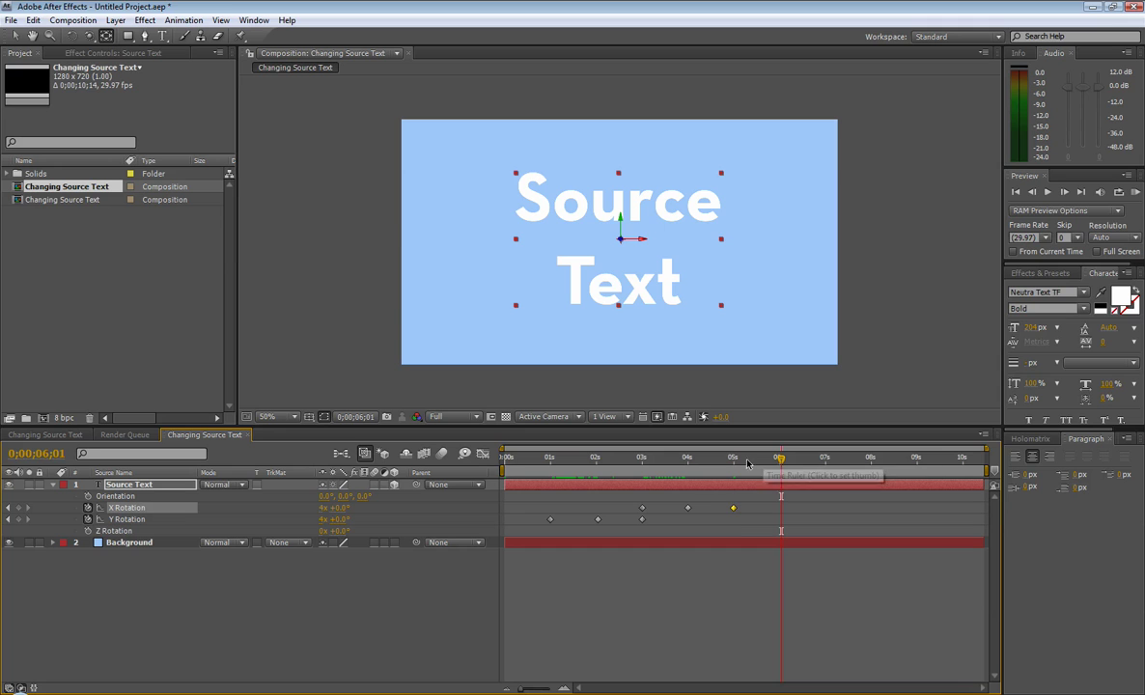
pyautogui.click(18, 520)
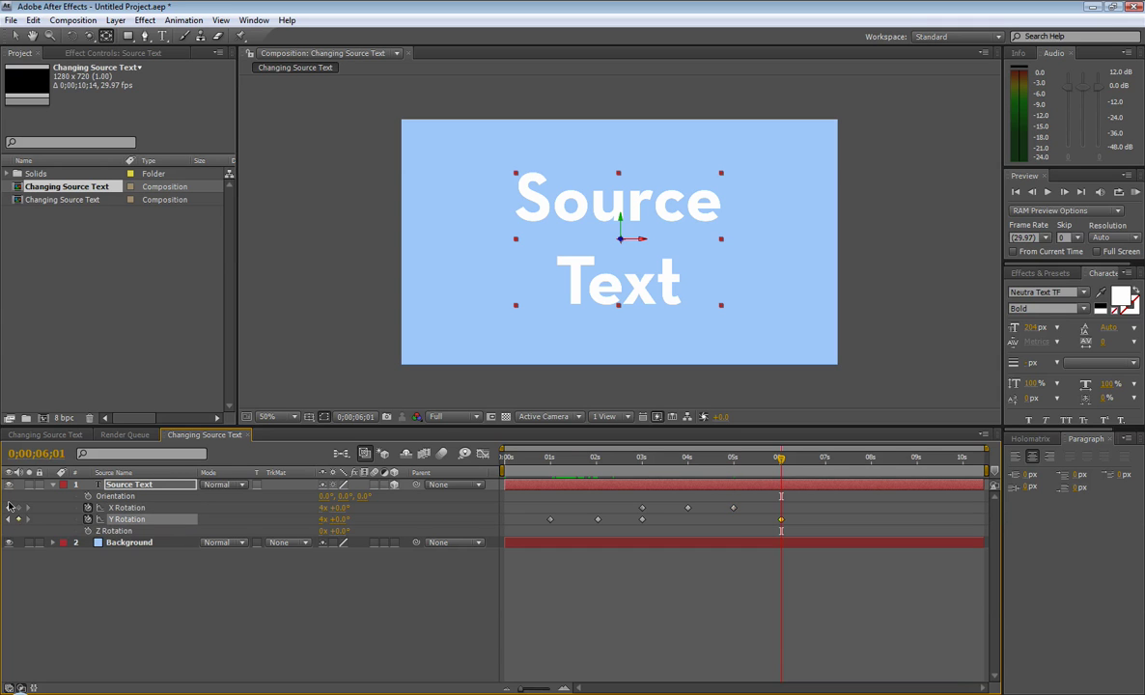
pyautogui.click(825, 468)
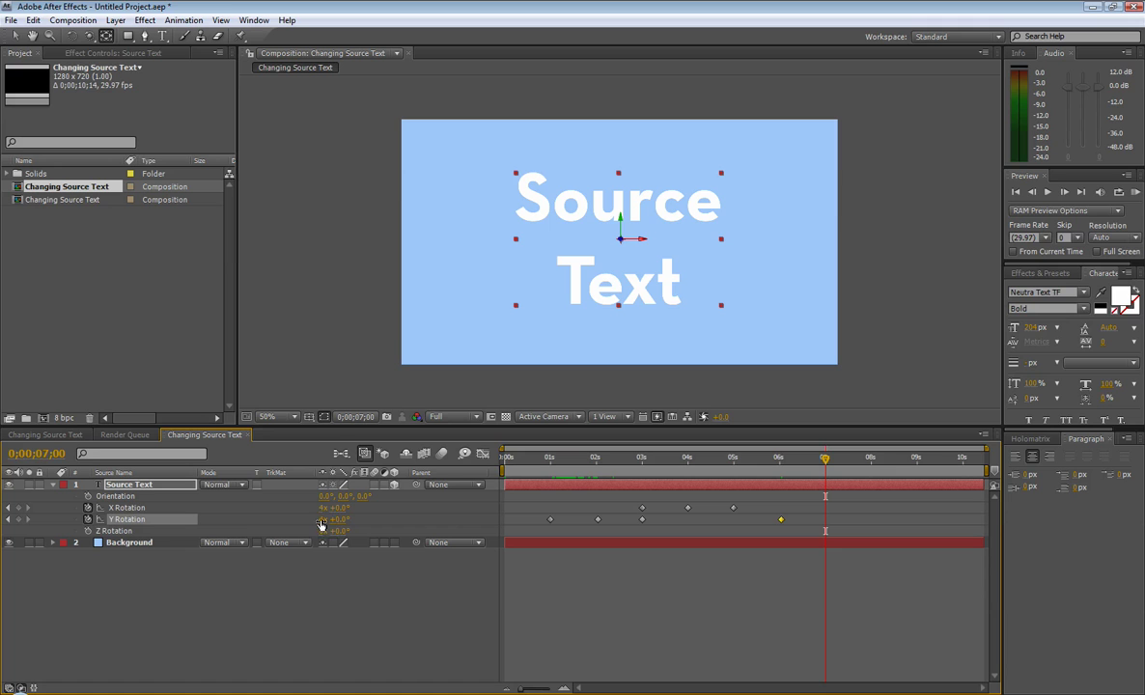
pyautogui.click(322, 520)
pyautogui.press('Return')
pyautogui.moveTo(832, 466); pyautogui.dragTo(576, 460)
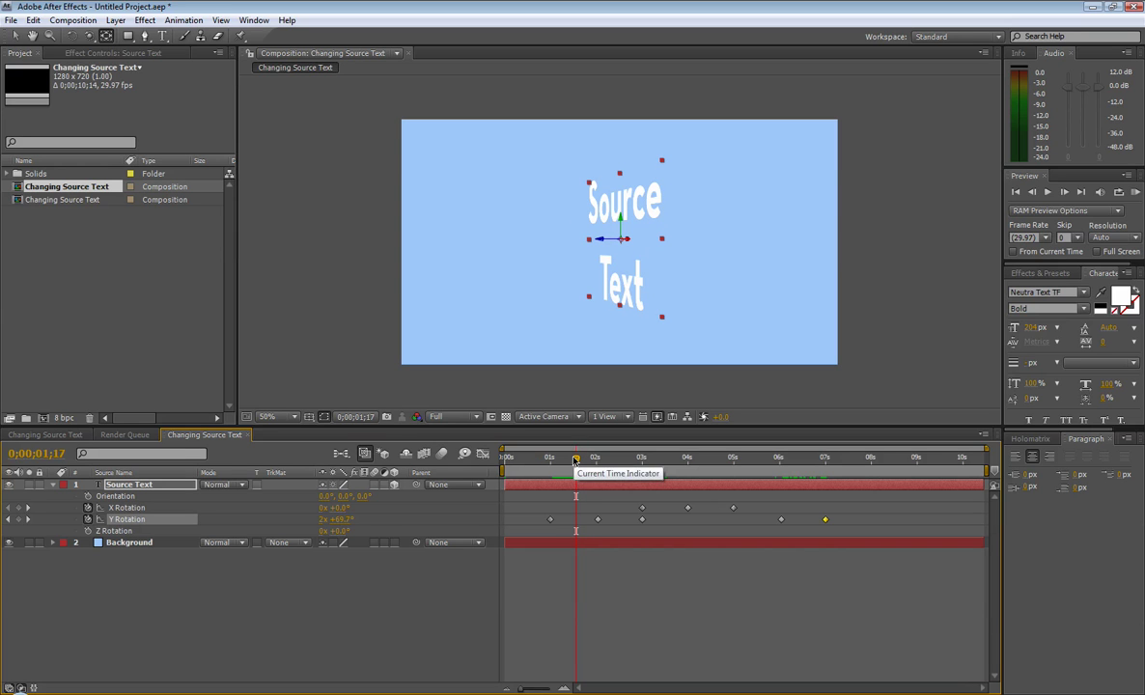
# Enable motion blur for the composition and the Source Text layer.
pyautogui.click(441, 453)
pyautogui.click(373, 484)
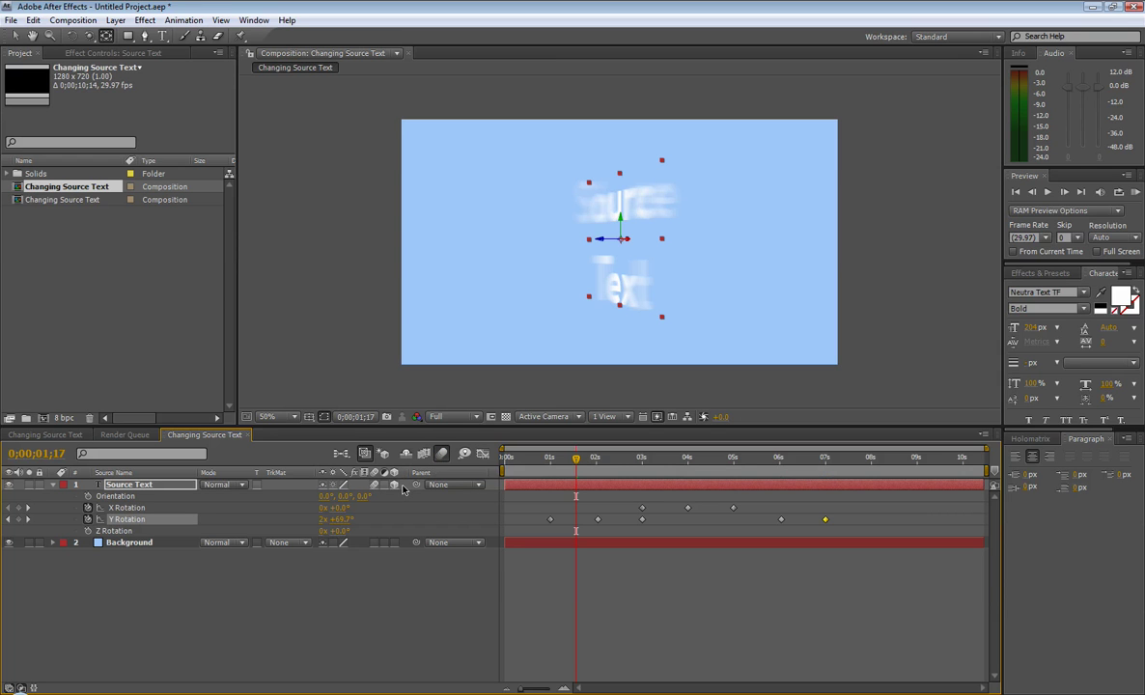
pyautogui.click(402, 486)
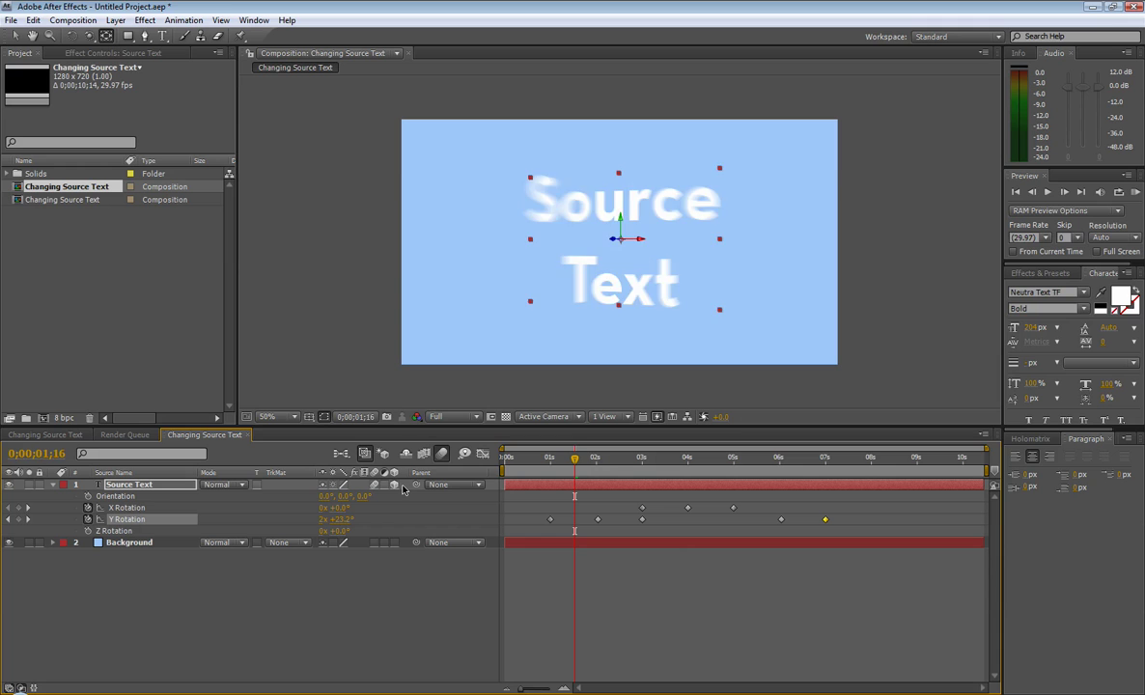
pyautogui.click(401, 485)
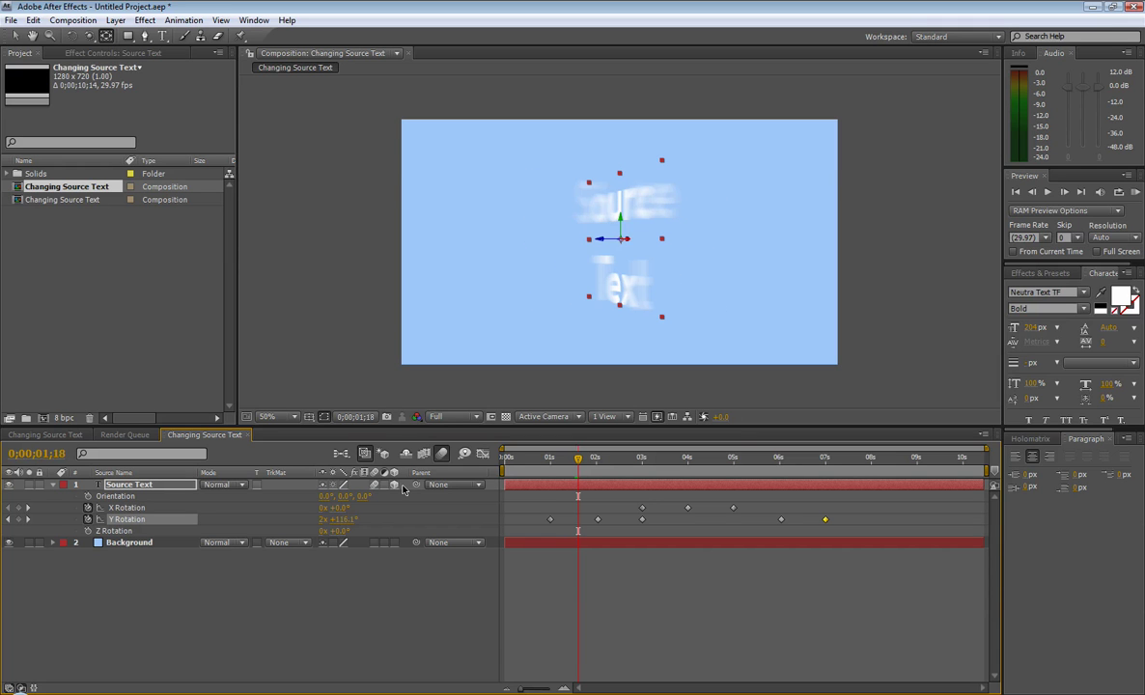
# Step between neighbouring frames to check the blur, ending at 0;00;01;17.
pyautogui.press('pagedown')
pyautogui.press('pageup')
pyautogui.press('pagedown')
pyautogui.press('pageup')
pyautogui.press('pagedown')
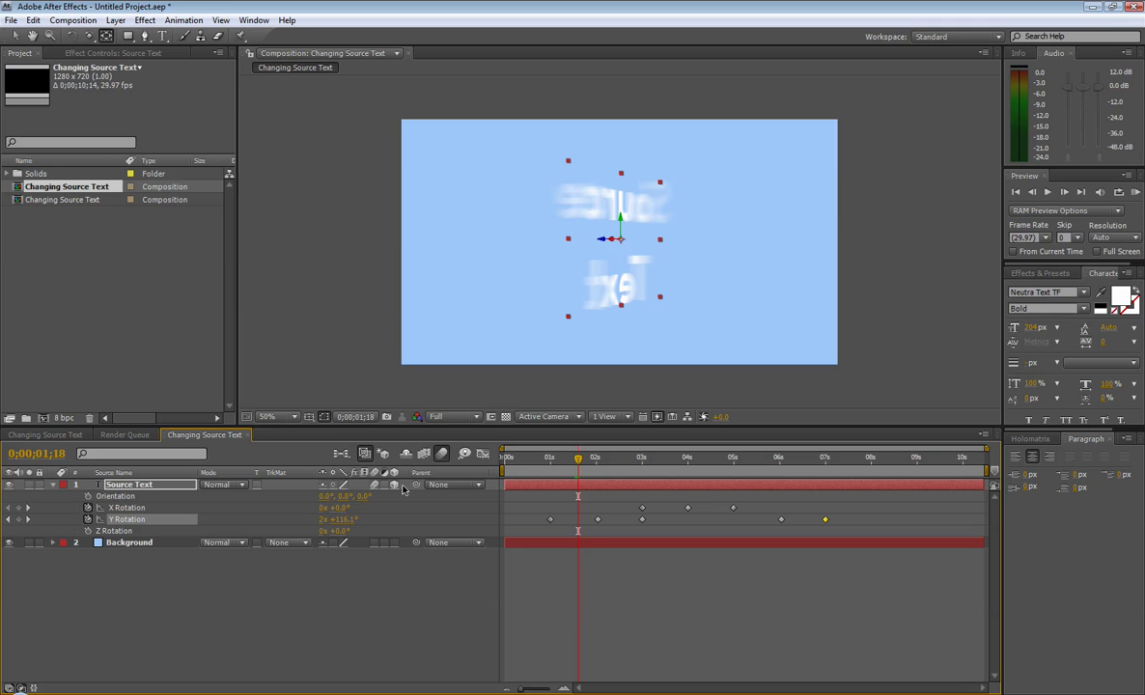
pyautogui.press('pageup')
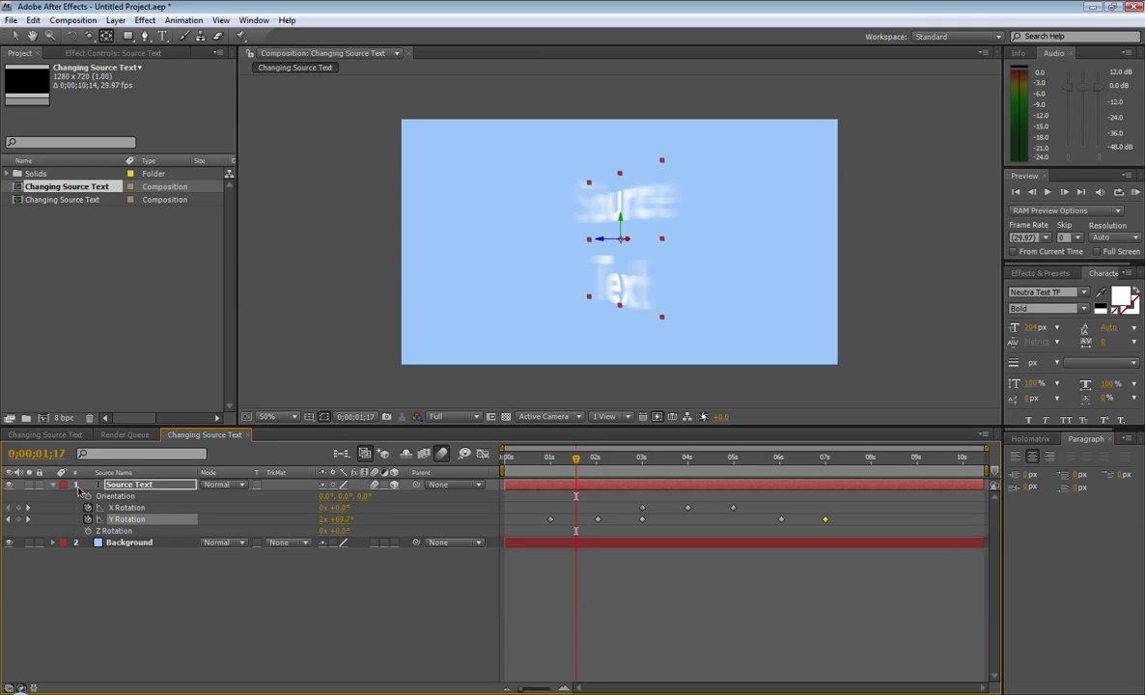
# Reveal the layer's Source Text property and set its first keyframe at 0;00;01;17.
pyautogui.click(53, 484)
pyautogui.click(53, 485)
pyautogui.click(64, 498)
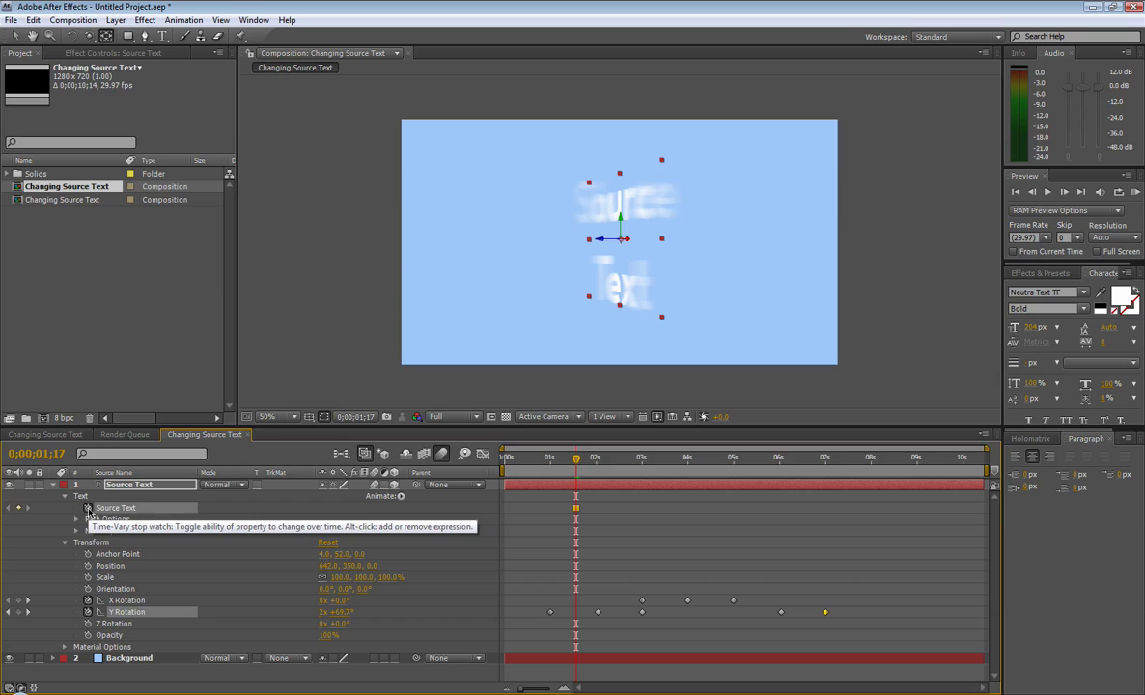
pyautogui.click(88, 508)
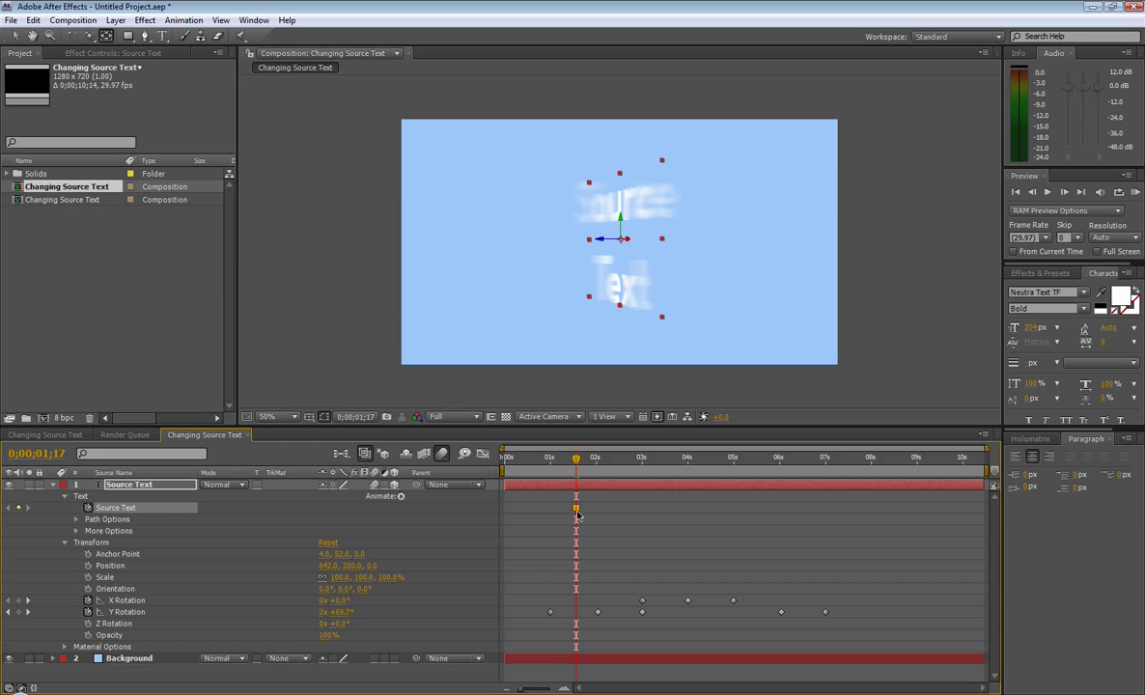
# At 0;00;01;18, change the text to read 'Can' / 'Change'.
pyautogui.press('pagedown')
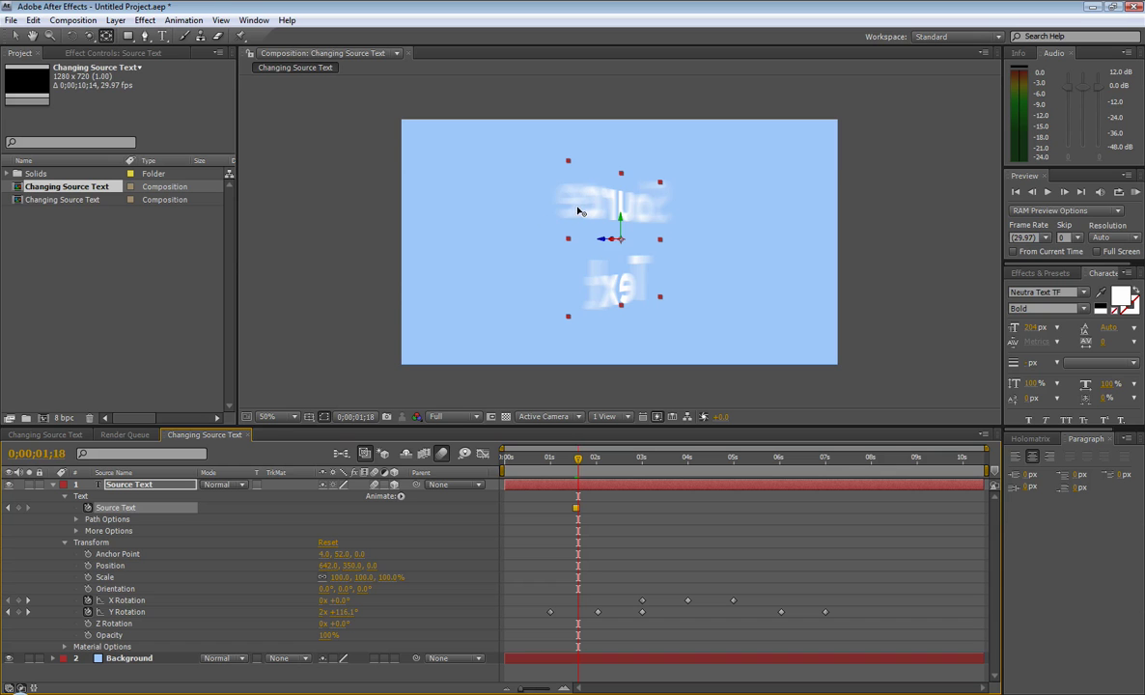
pyautogui.doubleClick(120, 488)
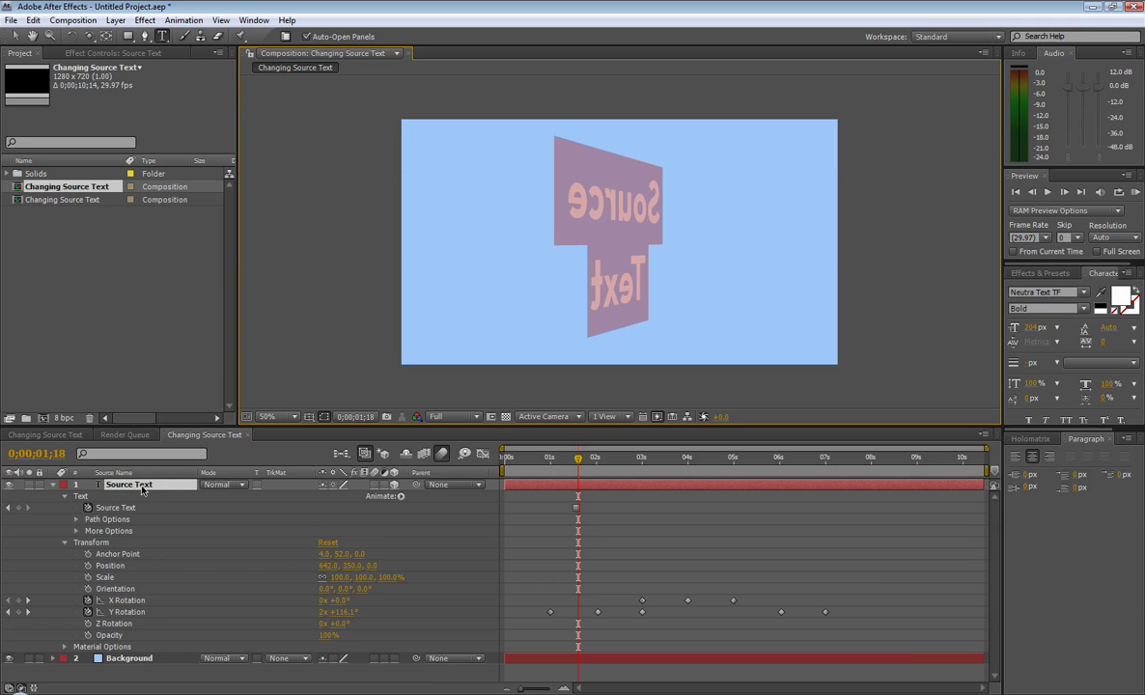
pyautogui.write('Can')
pyautogui.press('Return')
pyautogui.write('Change')
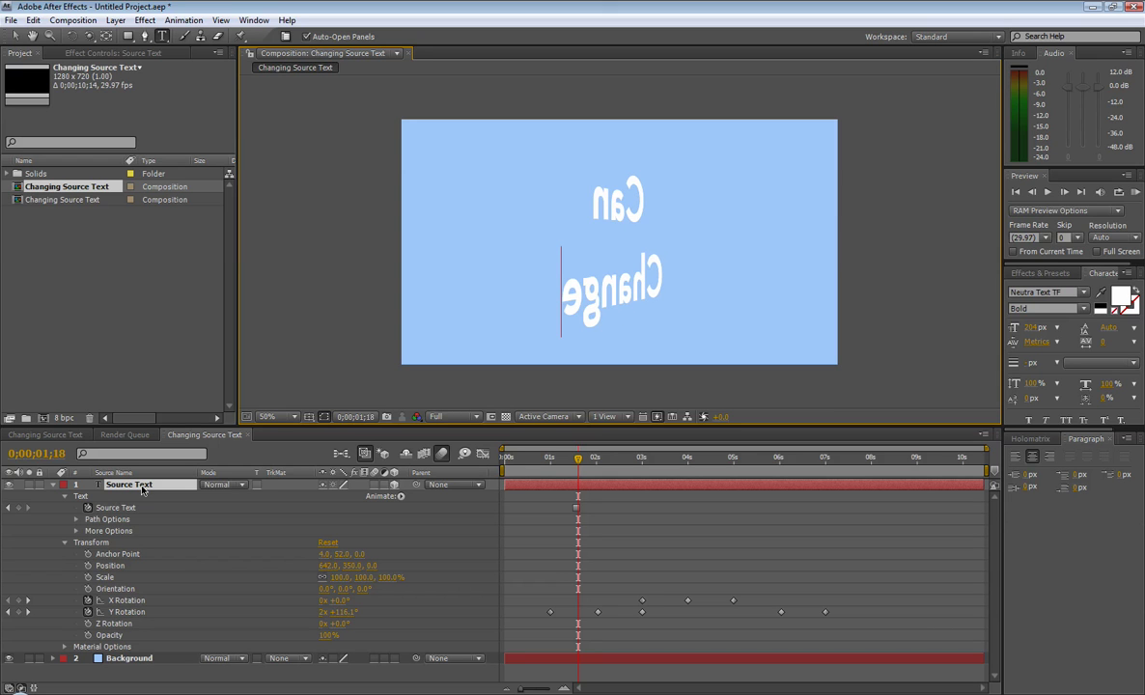
pyautogui.click(116, 506)
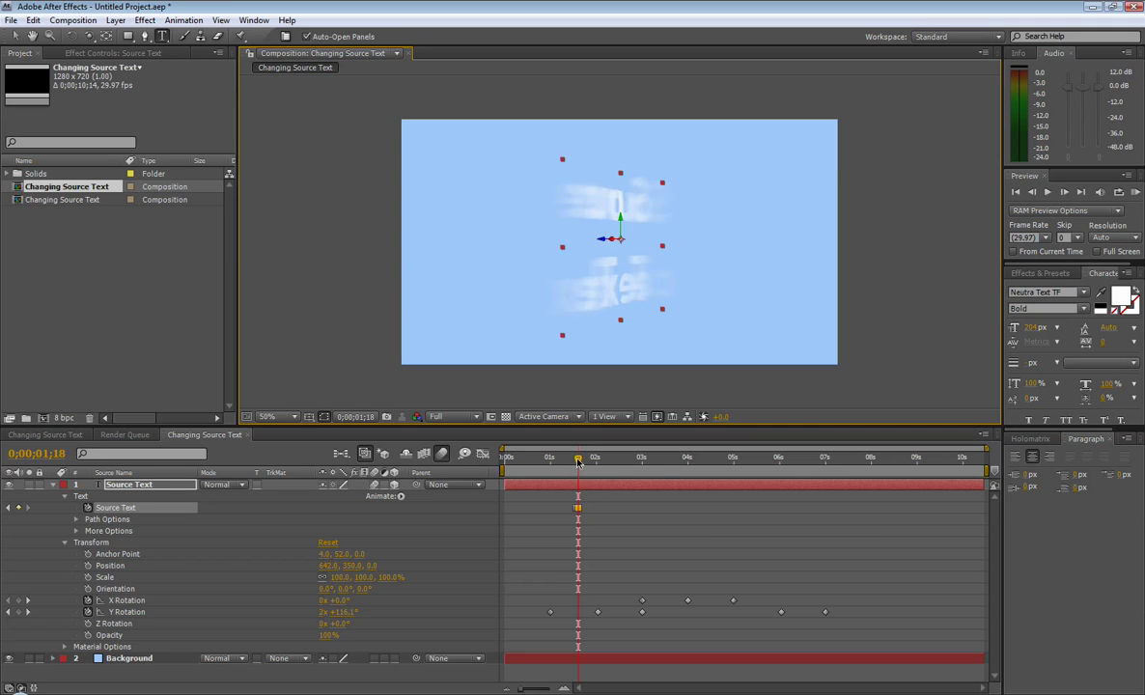
# Scrub through the spin to 0;00;03;13 and add a Source Text keyframe there.
pyautogui.moveTo(577, 462); pyautogui.dragTo(578, 462)
pyautogui.moveTo(578, 462); pyautogui.dragTo(661, 477)
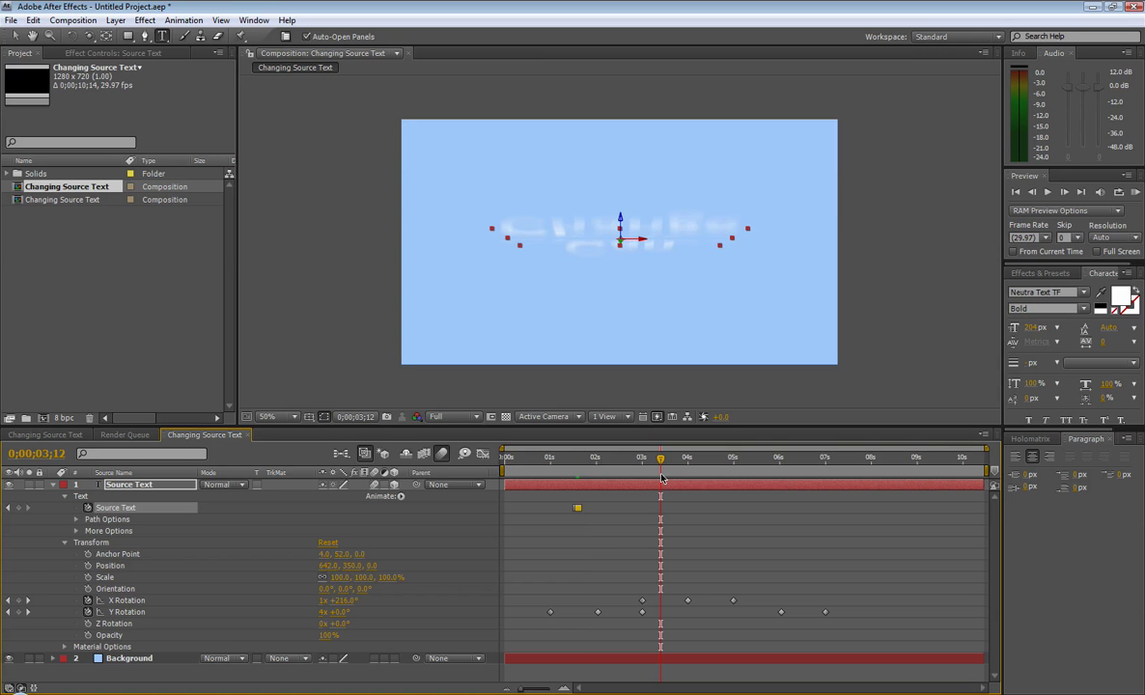
pyautogui.moveTo(661, 476); pyautogui.dragTo(661, 477)
pyautogui.click(17, 508)
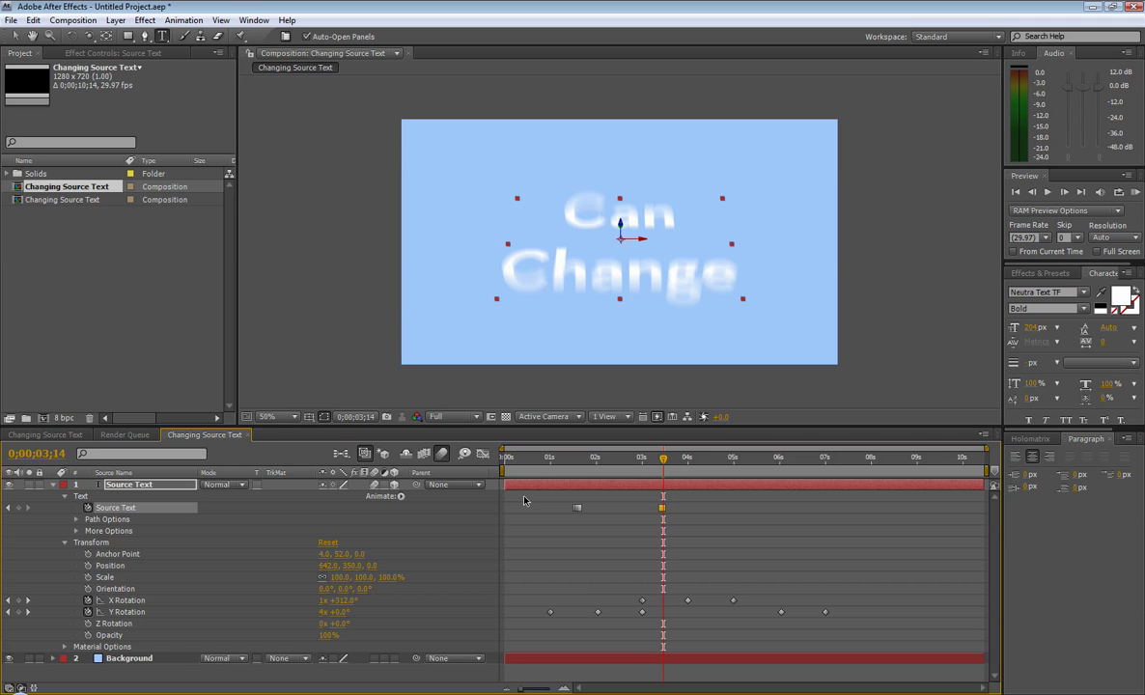
# Replace the text with two lines reading 'With a' / 'Few...'.
pyautogui.doubleClick(140, 485)
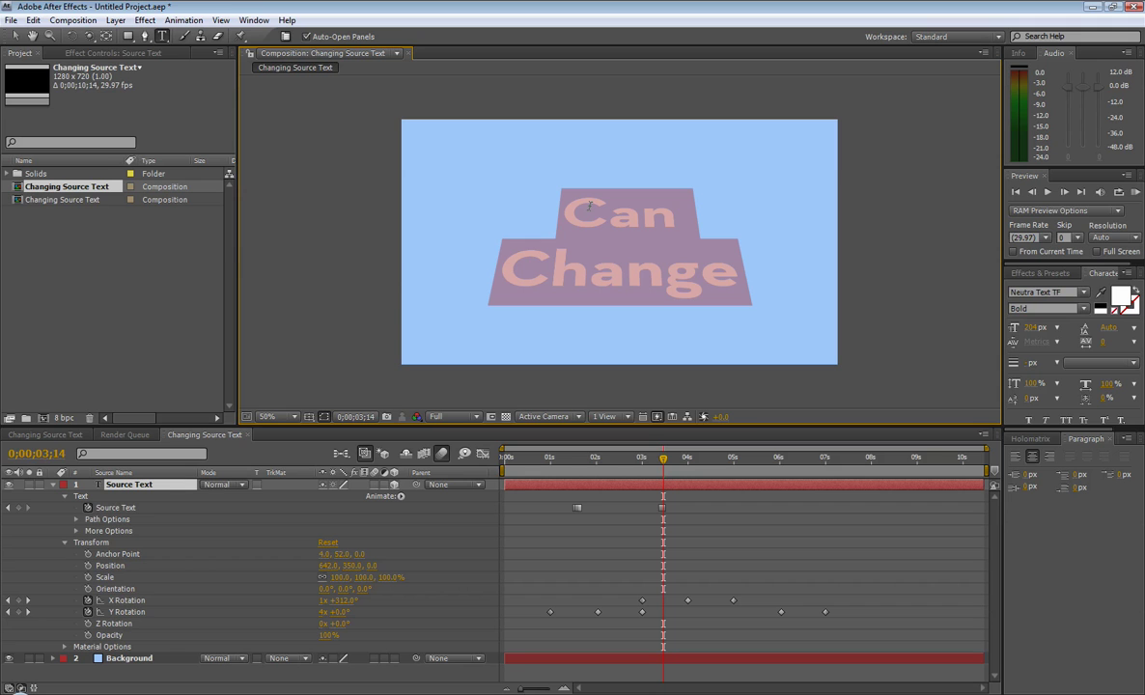
pyautogui.write('With a')
pyautogui.press('Return')
pyautogui.write('Few')
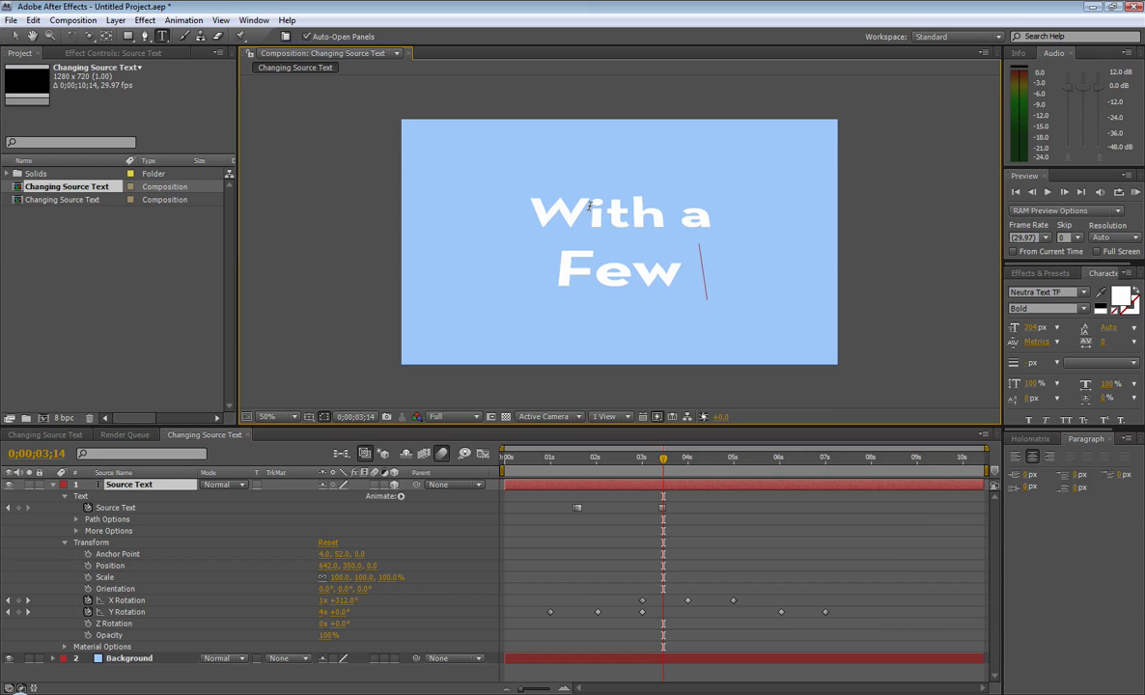
pyautogui.write('...')
pyautogui.press('KP_Enter')
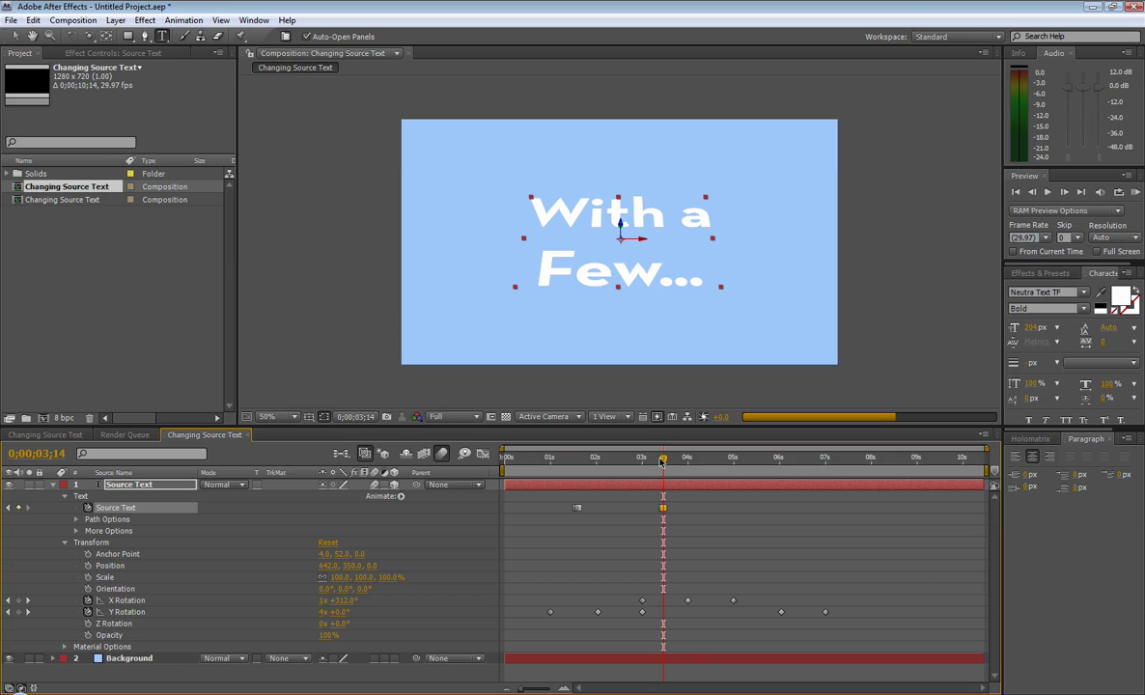
# Select the last two Y Rotation keyframes and shift them about one second earlier.
pyautogui.moveTo(662, 463); pyautogui.dragTo(757, 480)
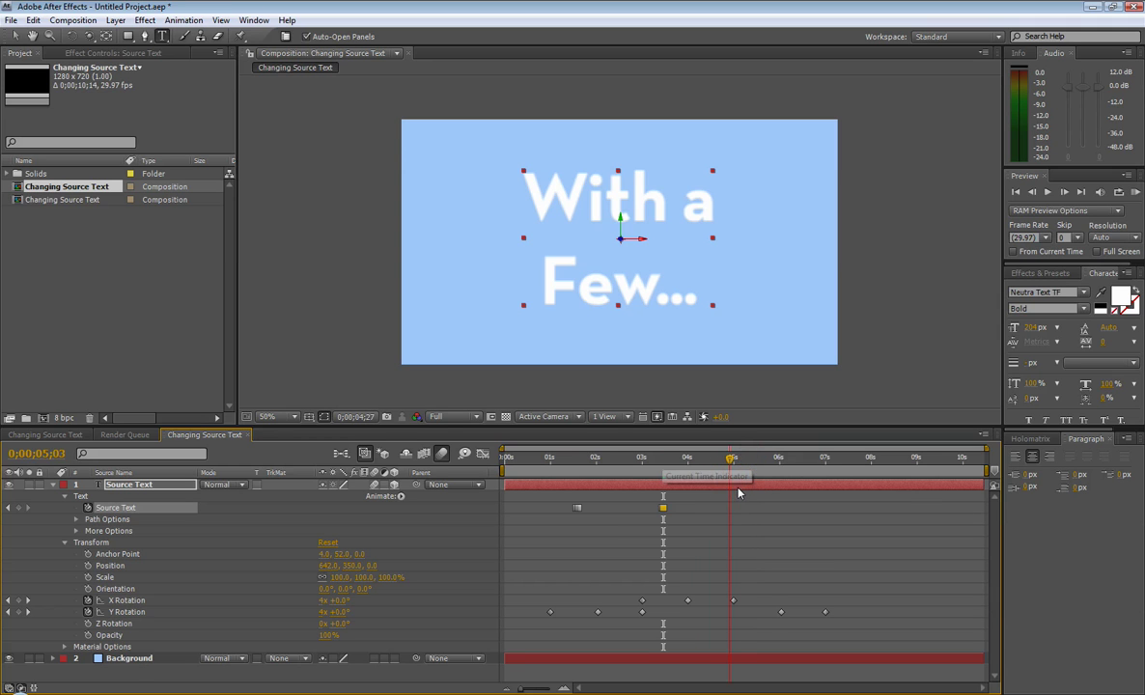
pyautogui.moveTo(765, 496); pyautogui.dragTo(781, 497)
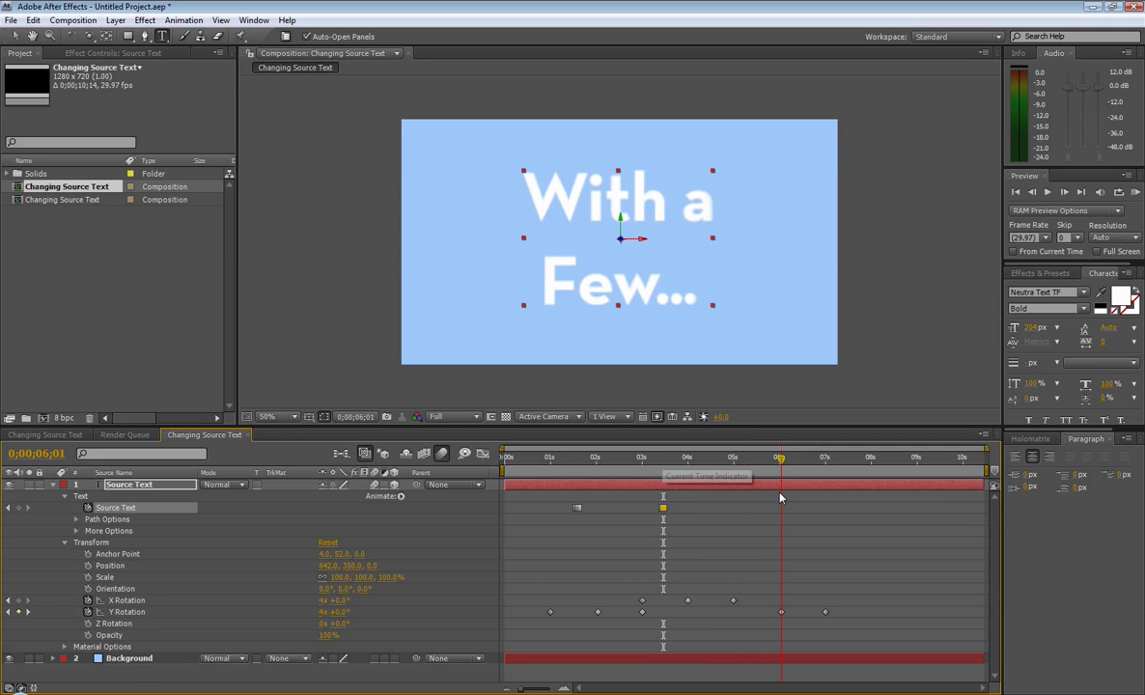
pyautogui.click(781, 614)
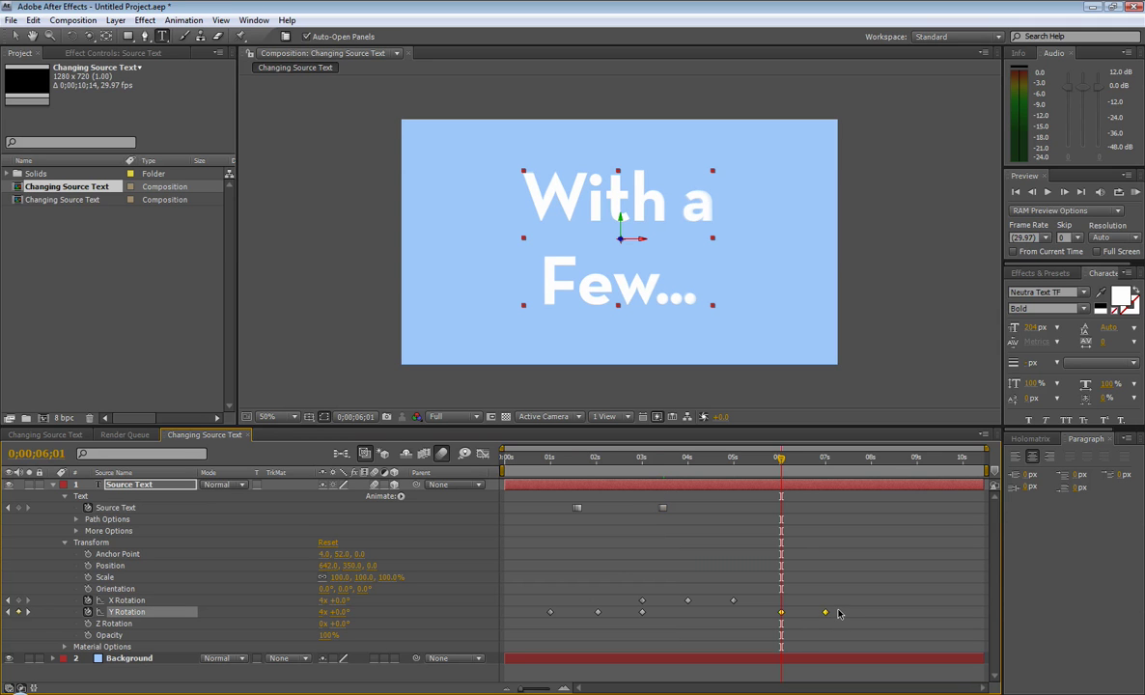
pyautogui.moveTo(838, 606); pyautogui.dragTo(754, 465)
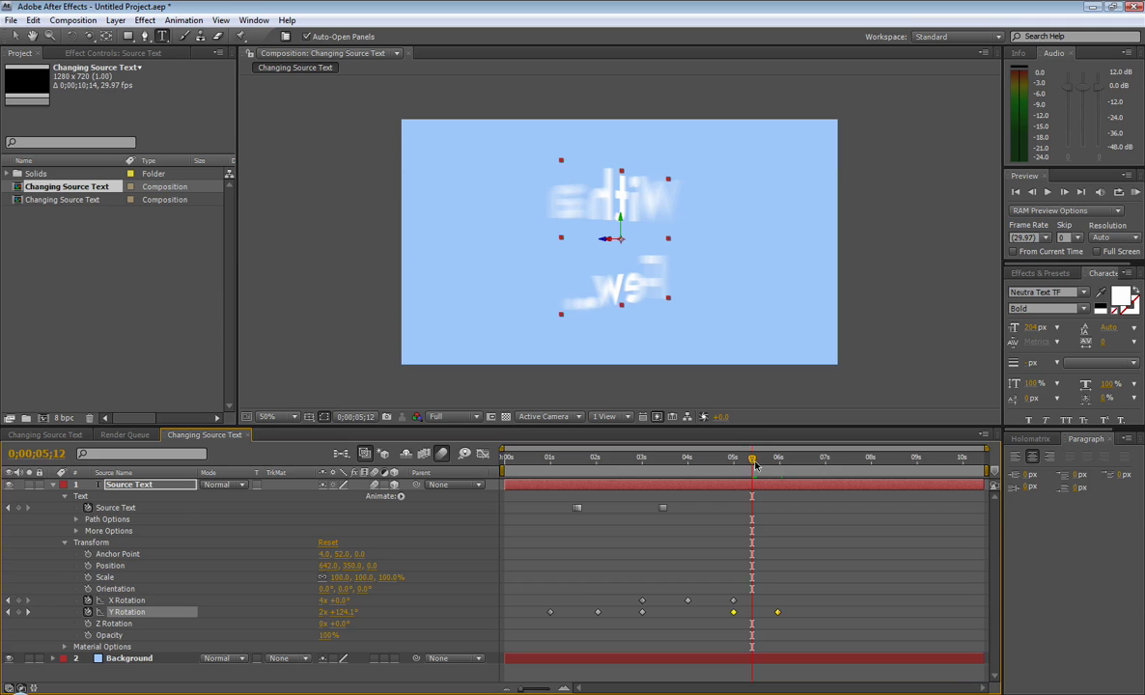
# Add a Source Text keyframe at 0;00;05;12 and advance the time to 0;00;05;13.
pyautogui.click(18, 508)
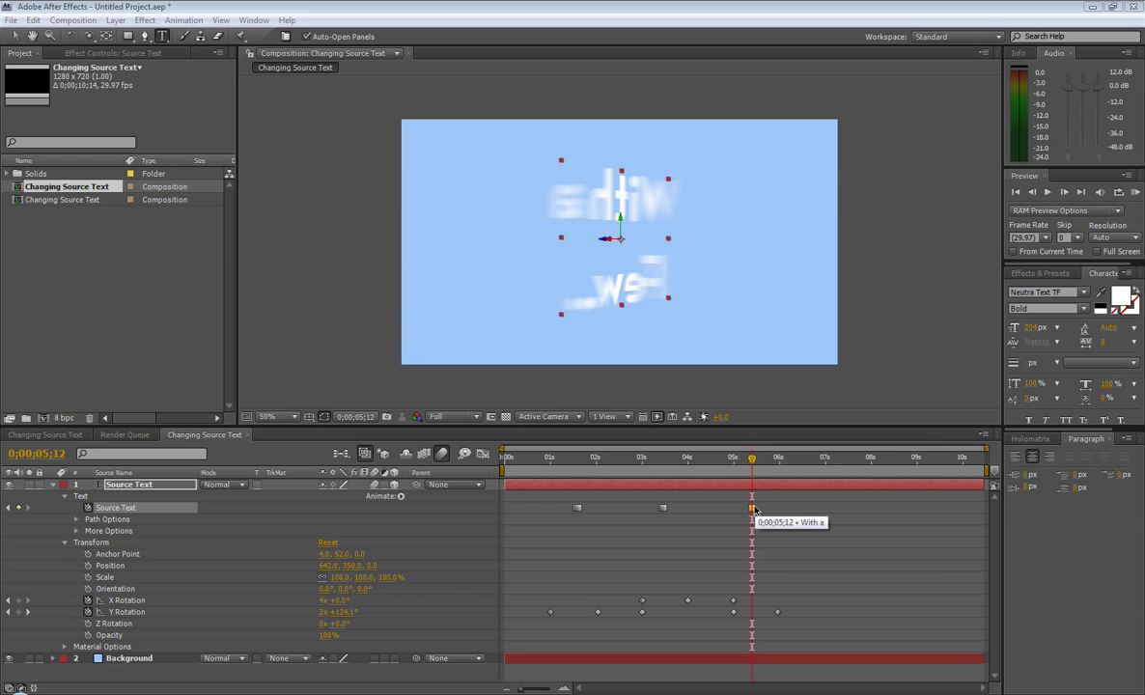
pyautogui.click(752, 465)
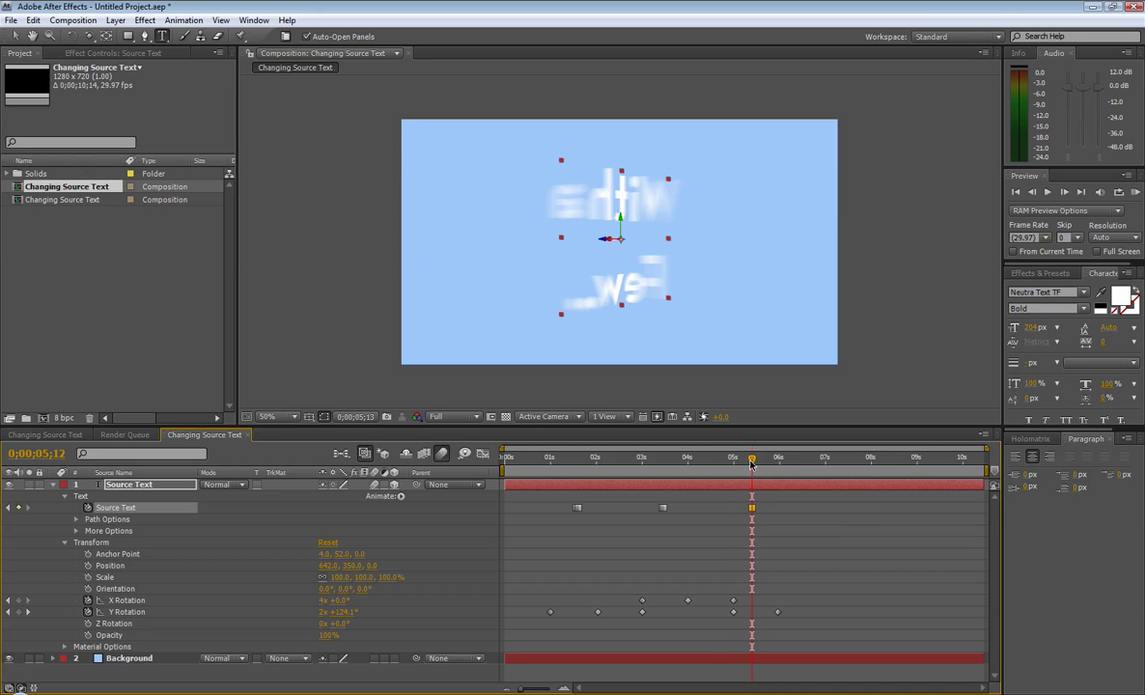
pyautogui.click(752, 464)
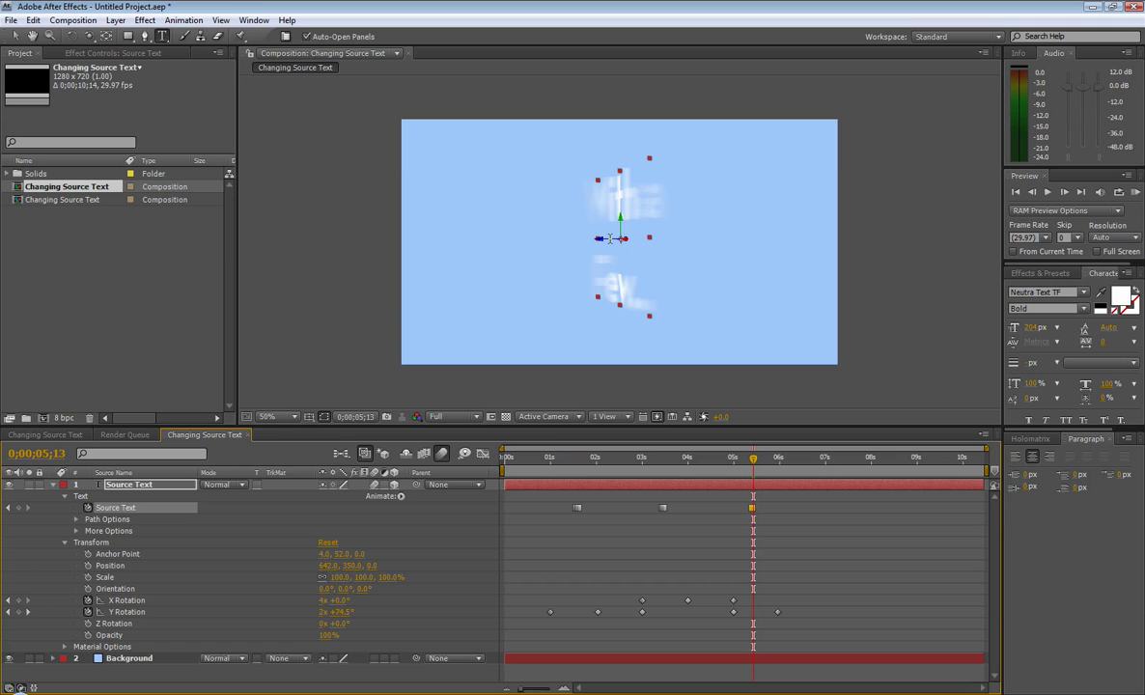
# Change the text to 'Simple' / 'keyframes' on two lines, then scrub forward until it faces front.
pyautogui.click(117, 485)
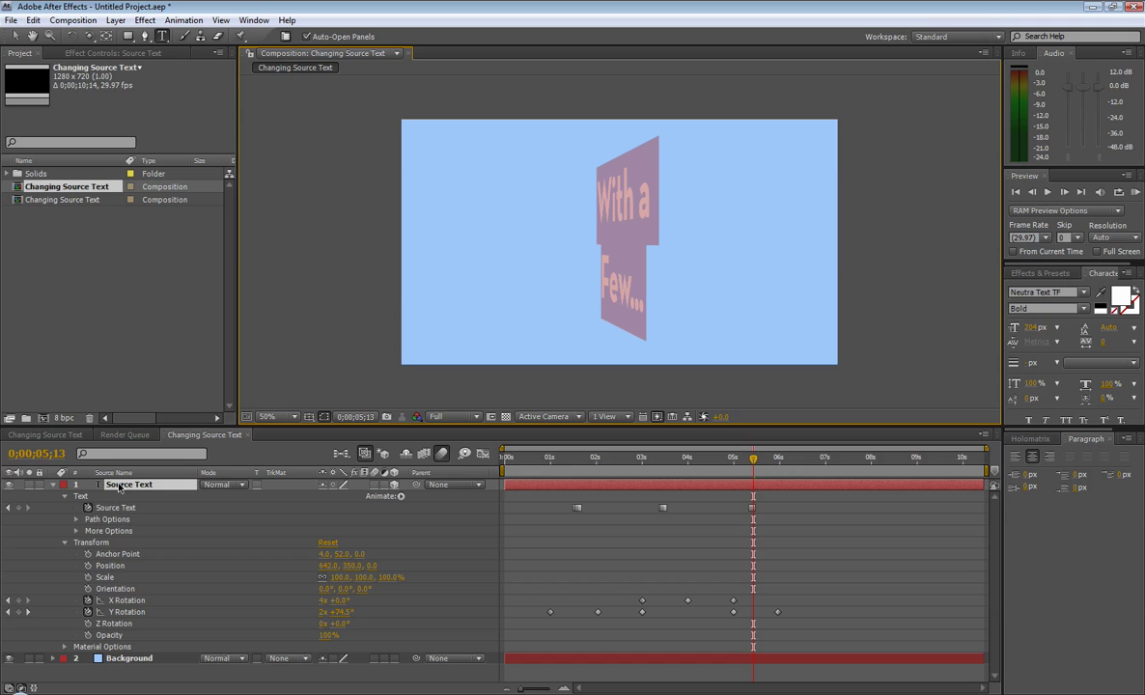
pyautogui.doubleClick(117, 485)
pyautogui.write('Simple')
pyautogui.press('Return')
pyautogui.write('keyframes')
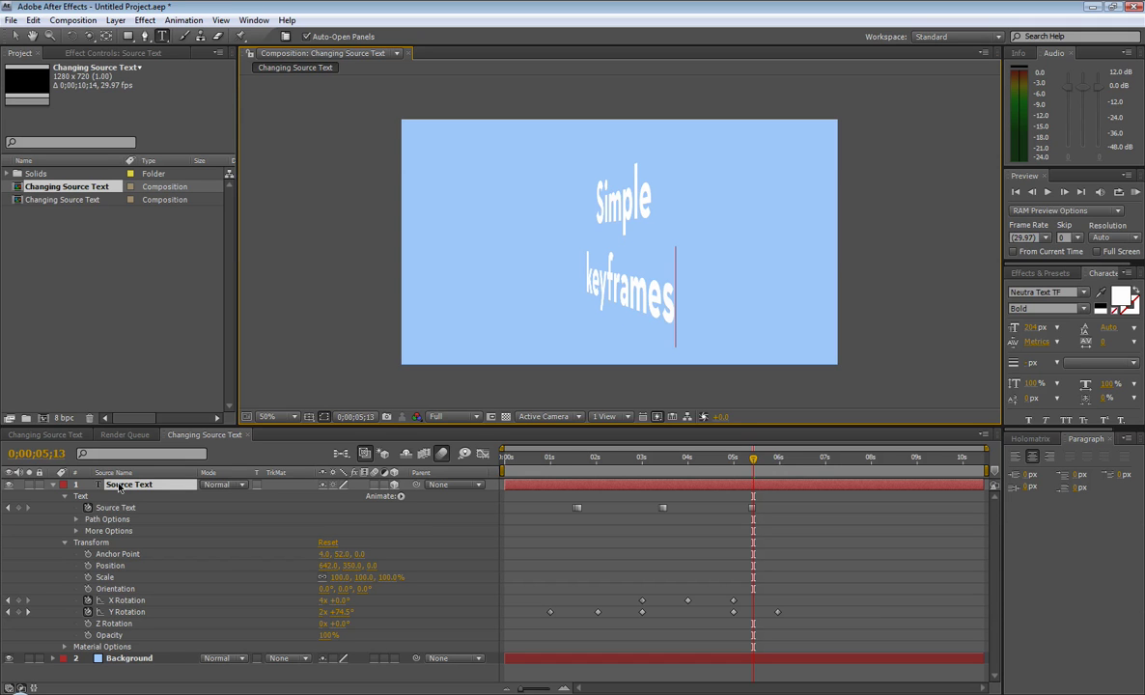
pyautogui.click(118, 486)
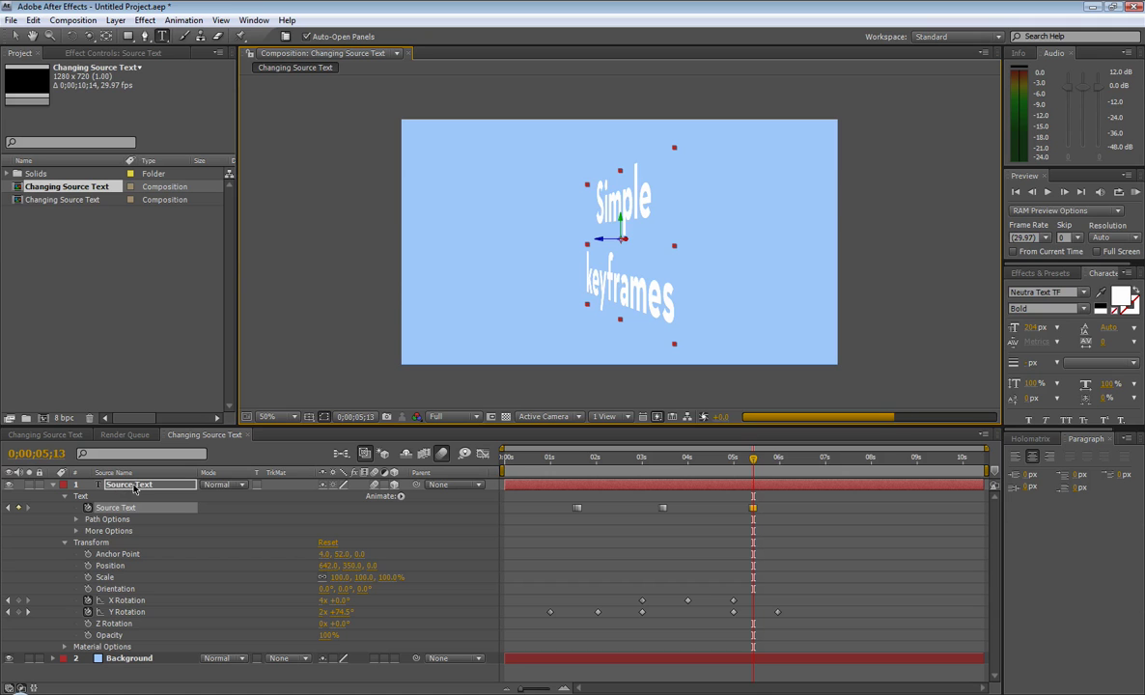
pyautogui.click(756, 460)
pyautogui.moveTo(768, 464); pyautogui.dragTo(826, 468)
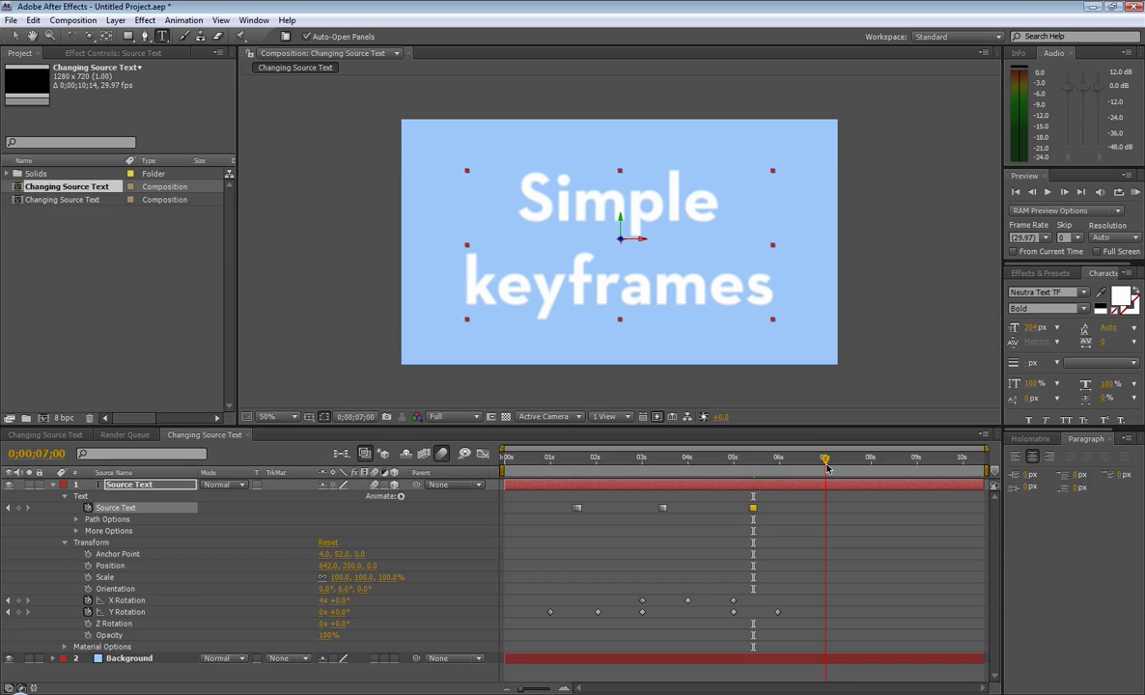
# End the work area at 0;00;07;00, trim the comp to it, and return near the start.
pyautogui.click(826, 491)
pyautogui.press('n')
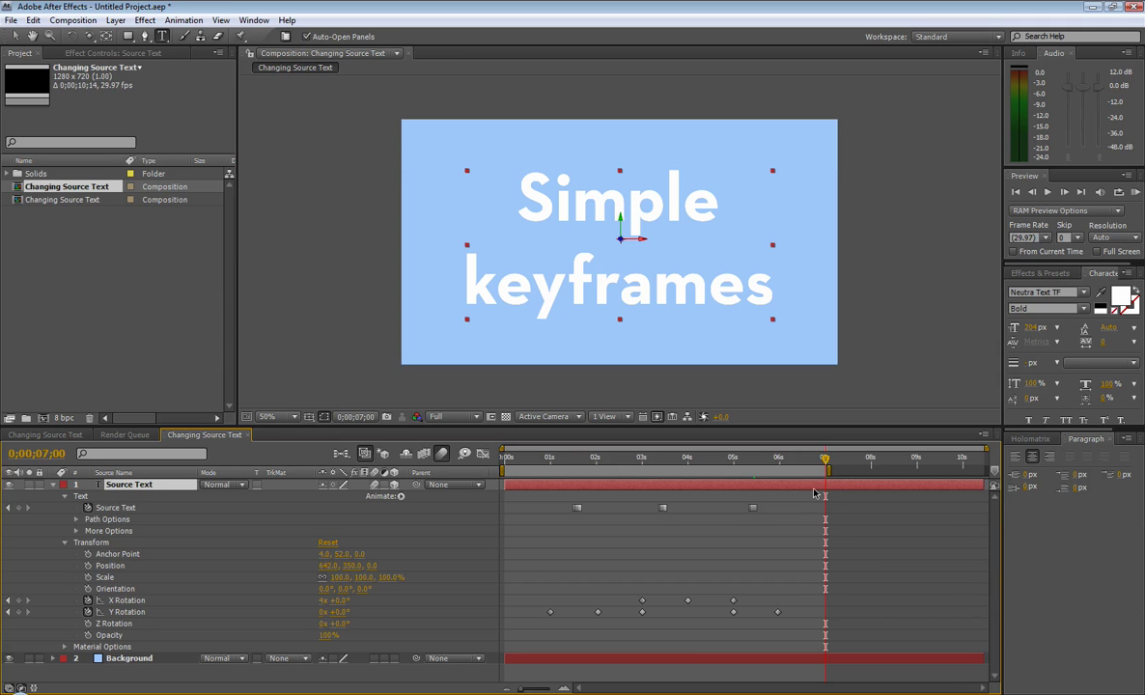
pyautogui.rightClick(797, 474)
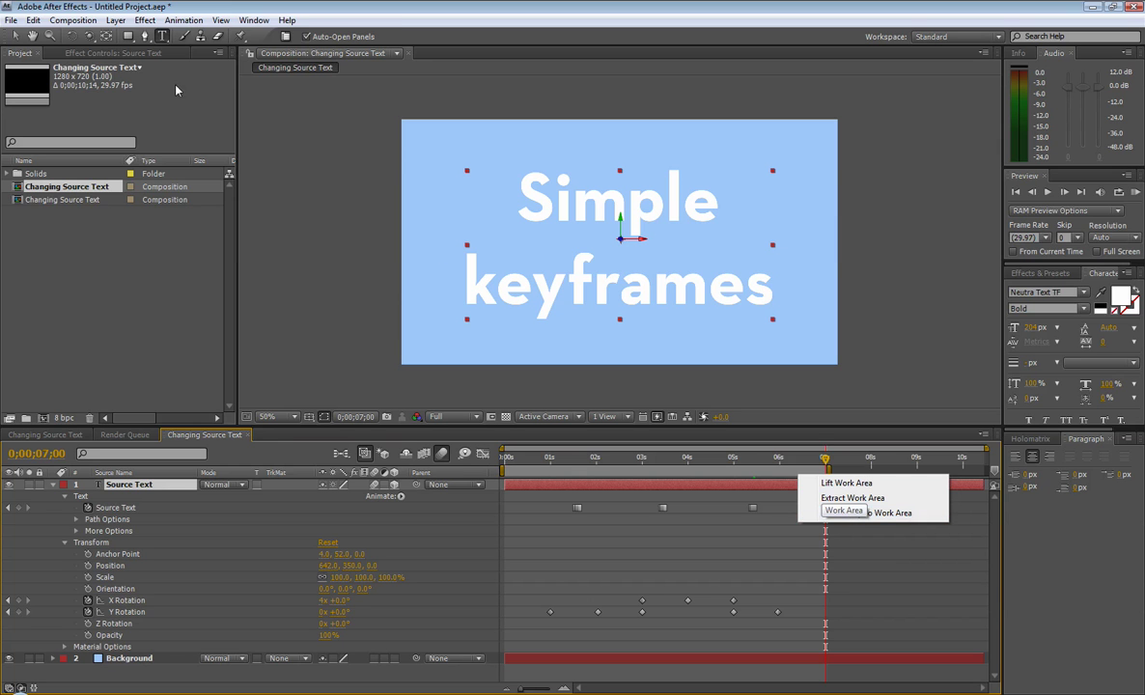
pyautogui.click(81, 21)
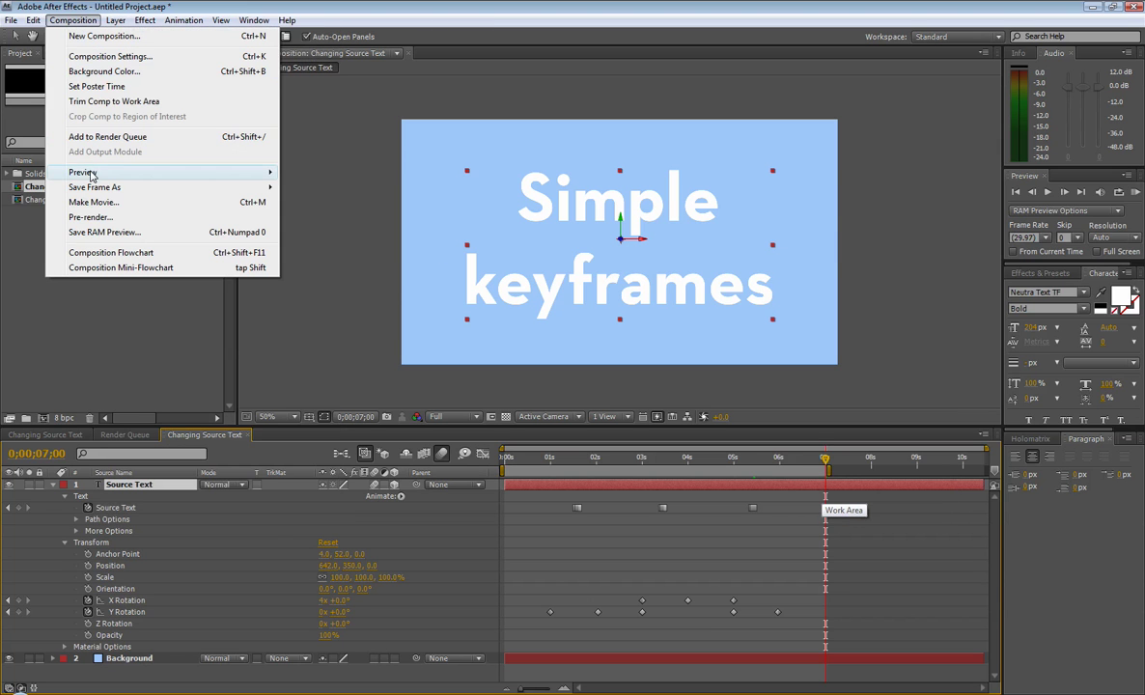
pyautogui.click(81, 21)
pyautogui.rightClick(804, 474)
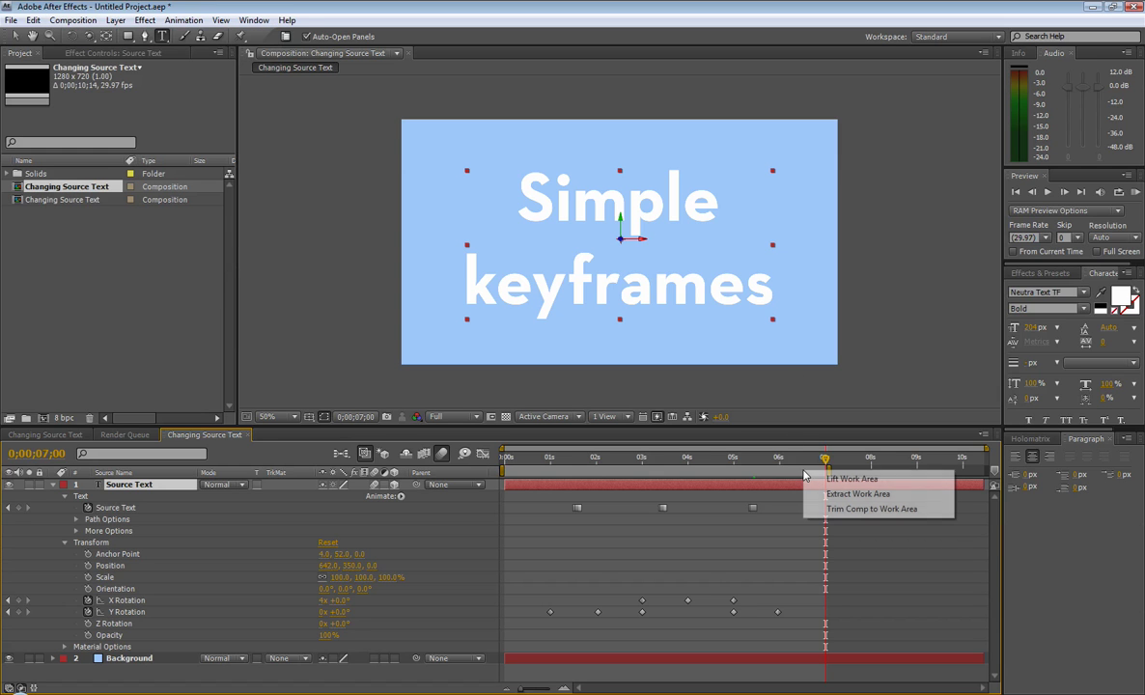
pyautogui.click(848, 510)
pyautogui.moveTo(591, 457); pyautogui.dragTo(545, 446)
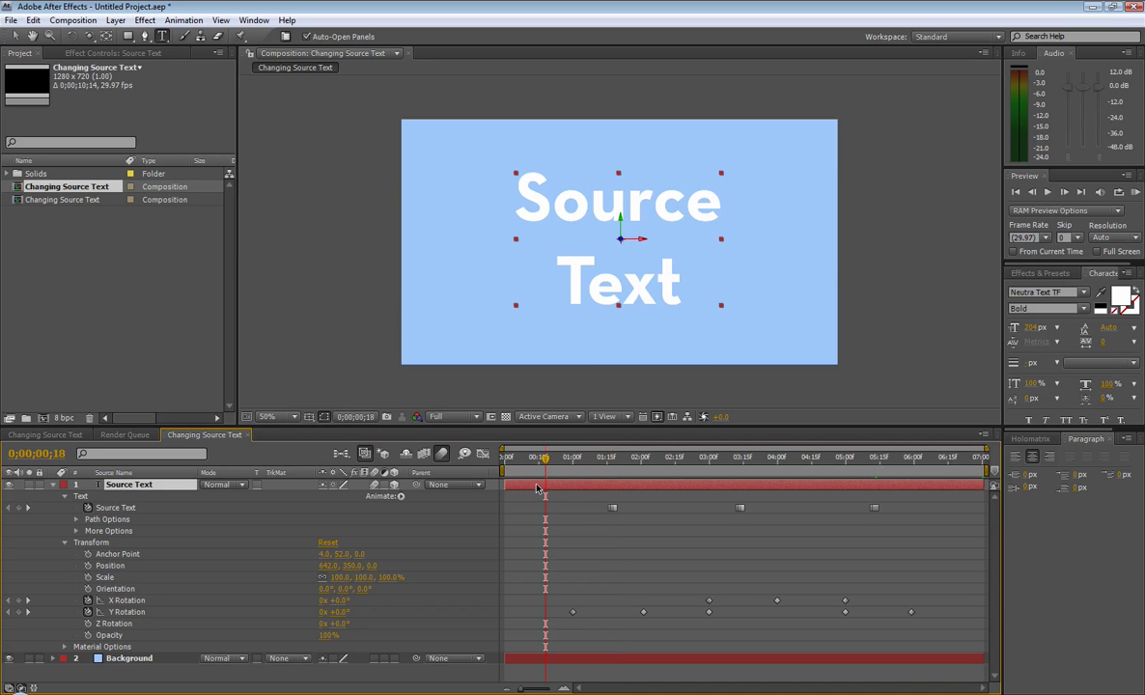
# Apply Bevel Alpha to the text with an edge thickness of 5.
pyautogui.click(135, 21)
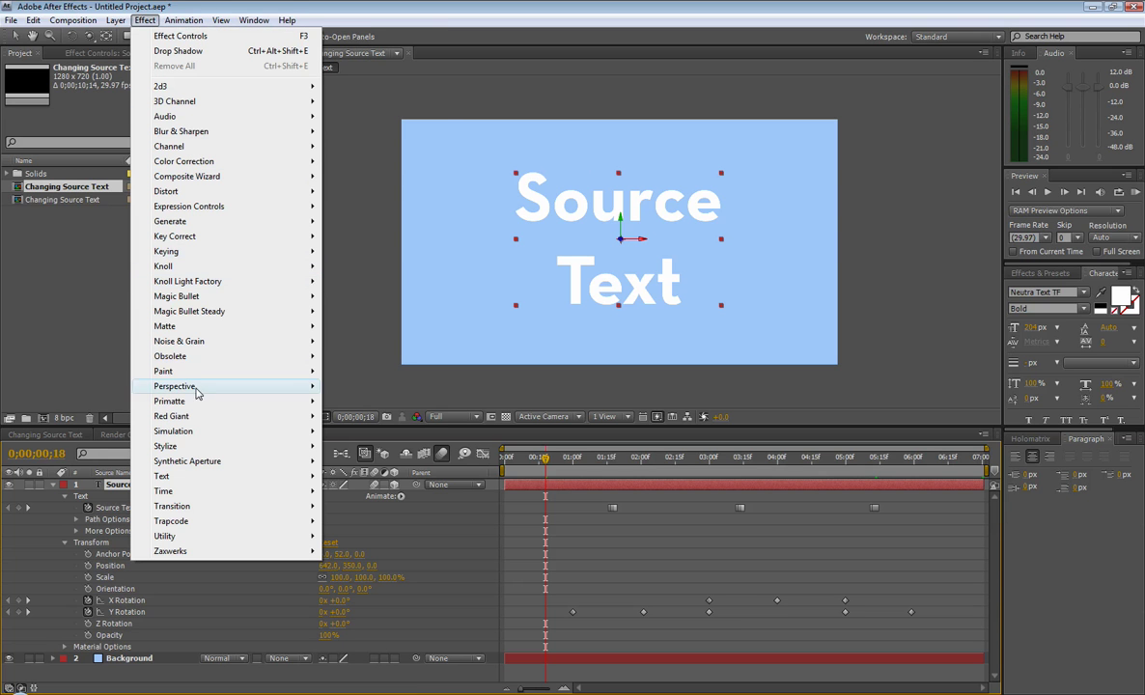
pyautogui.moveTo(178, 387)
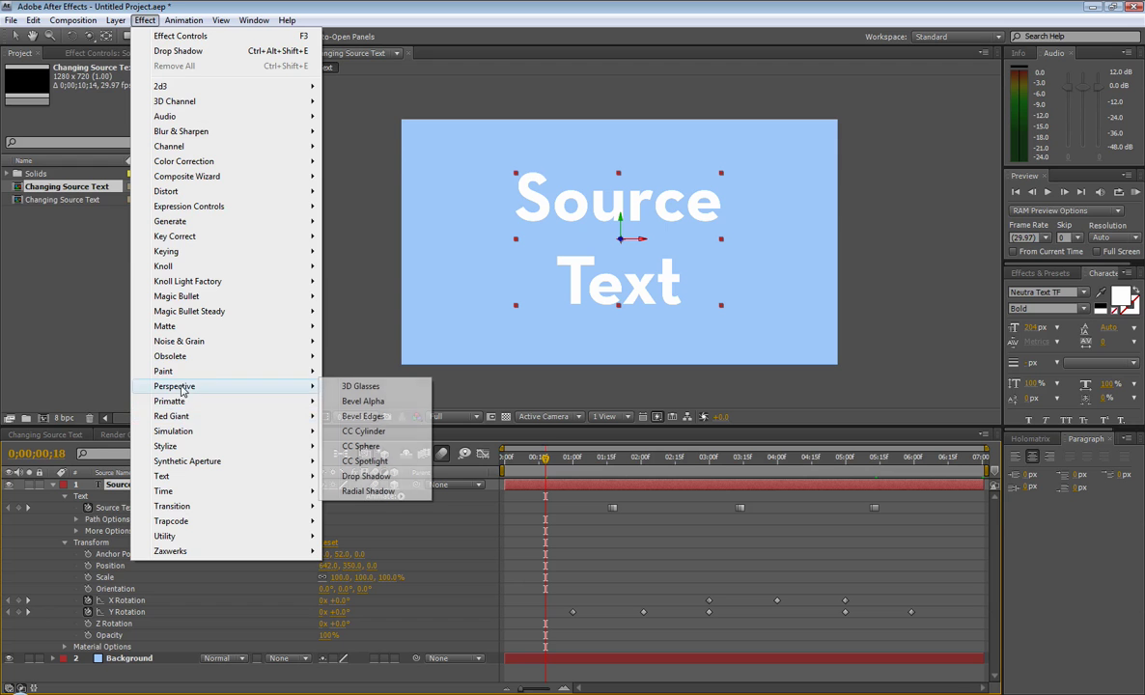
pyautogui.click(368, 400)
pyautogui.click(116, 102)
pyautogui.write('10')
pyautogui.press('Return')
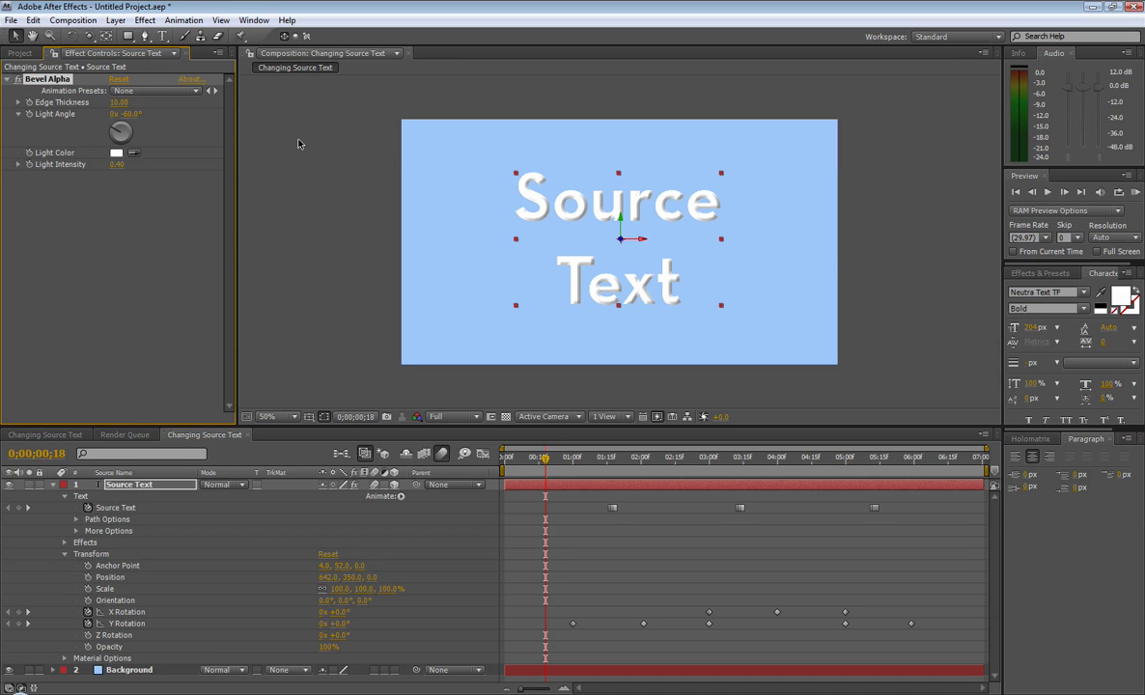
pyautogui.click(118, 102)
pyautogui.write('5')
pyautogui.press('Return')
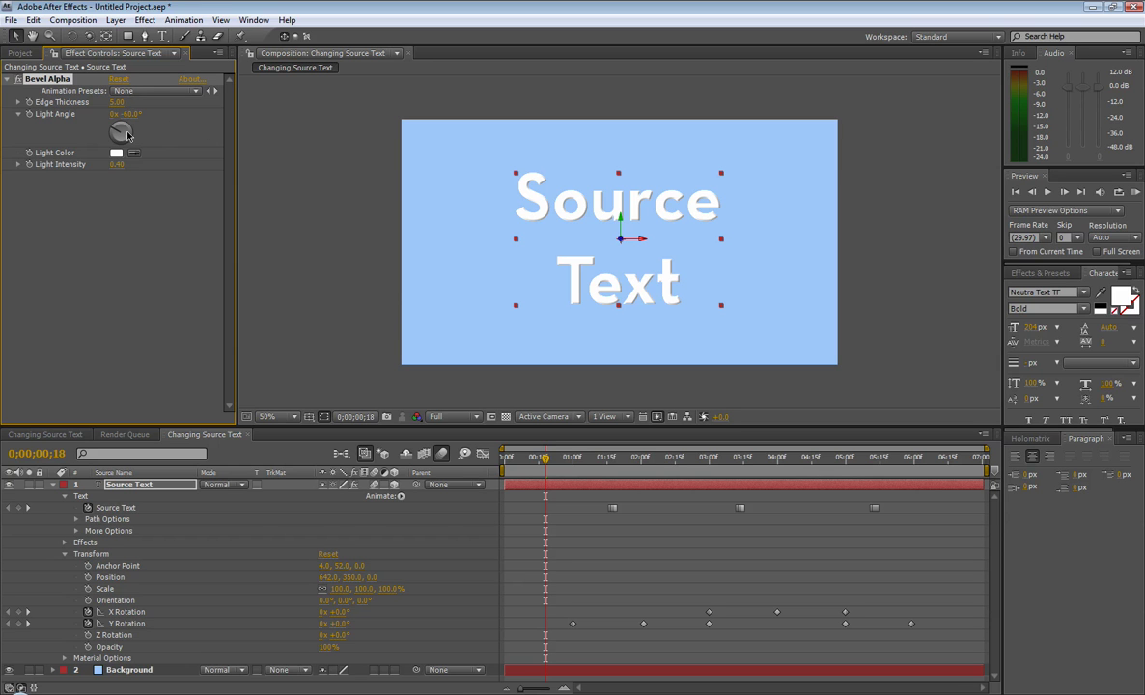
# Add a Drop Shadow with distance 10 and softness 20.
pyautogui.click(144, 21)
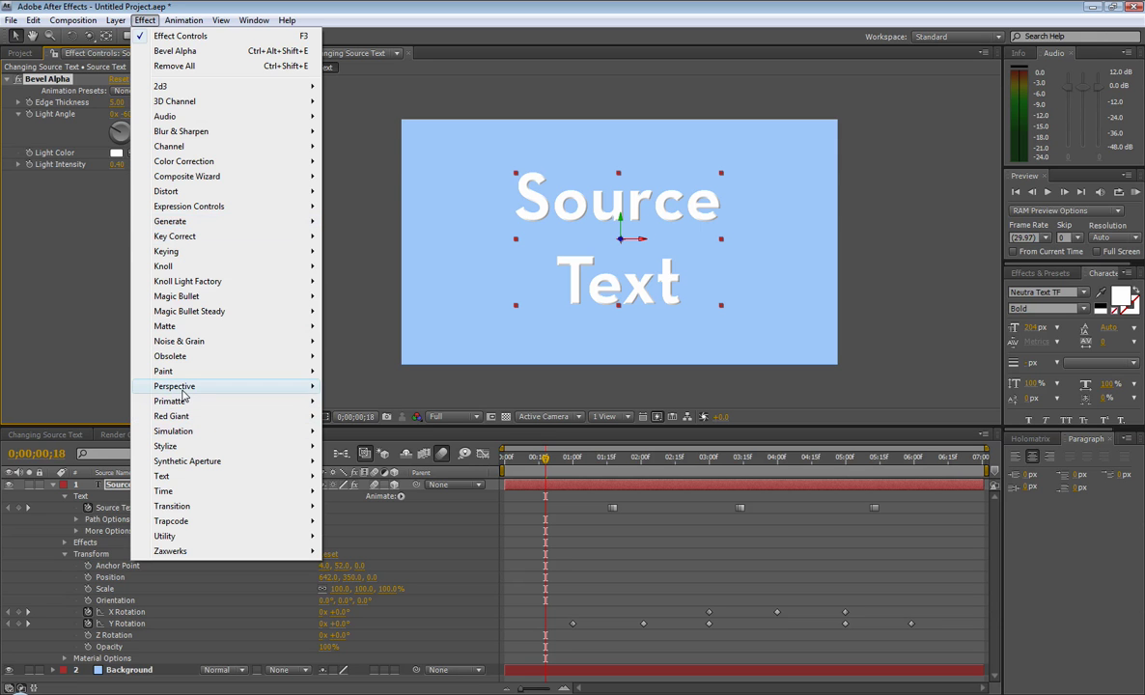
pyautogui.moveTo(184, 391)
pyautogui.click(386, 475)
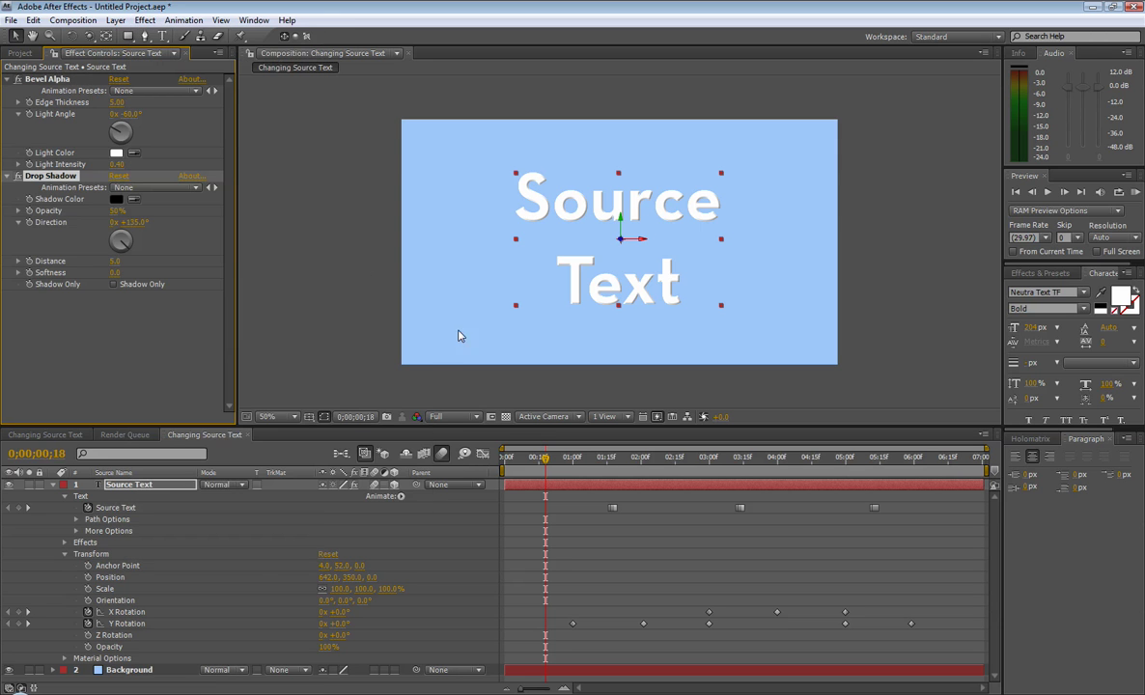
pyautogui.click(114, 262)
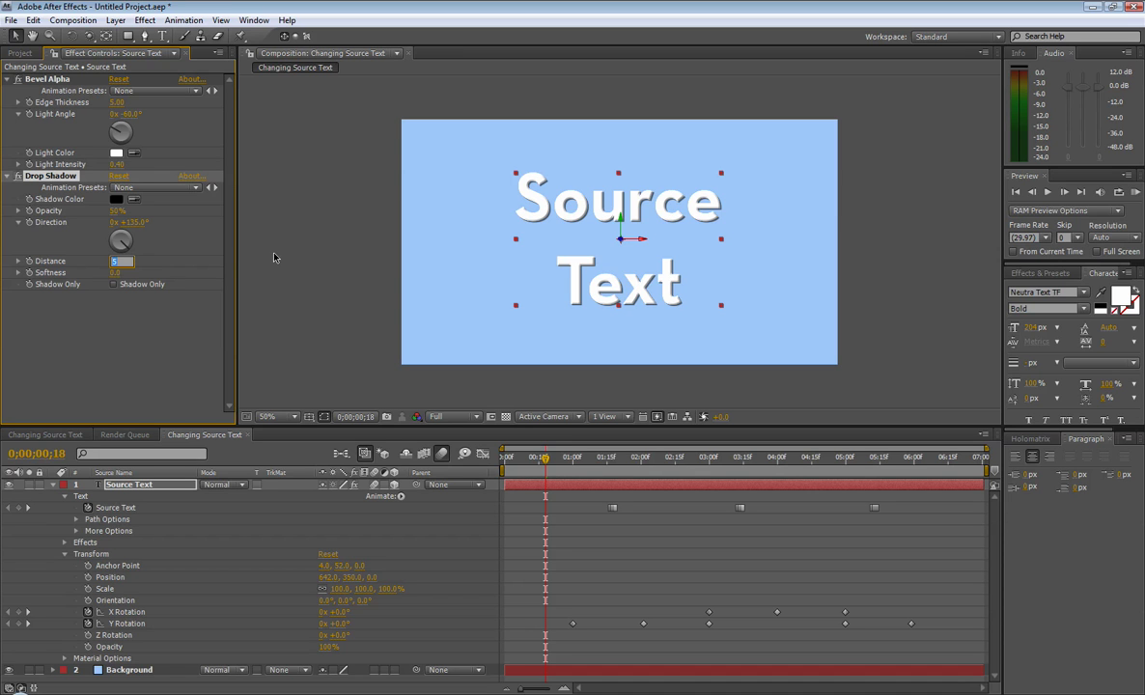
pyautogui.write('10')
pyautogui.press('Tab')
pyautogui.write('20')
pyautogui.press('Return')
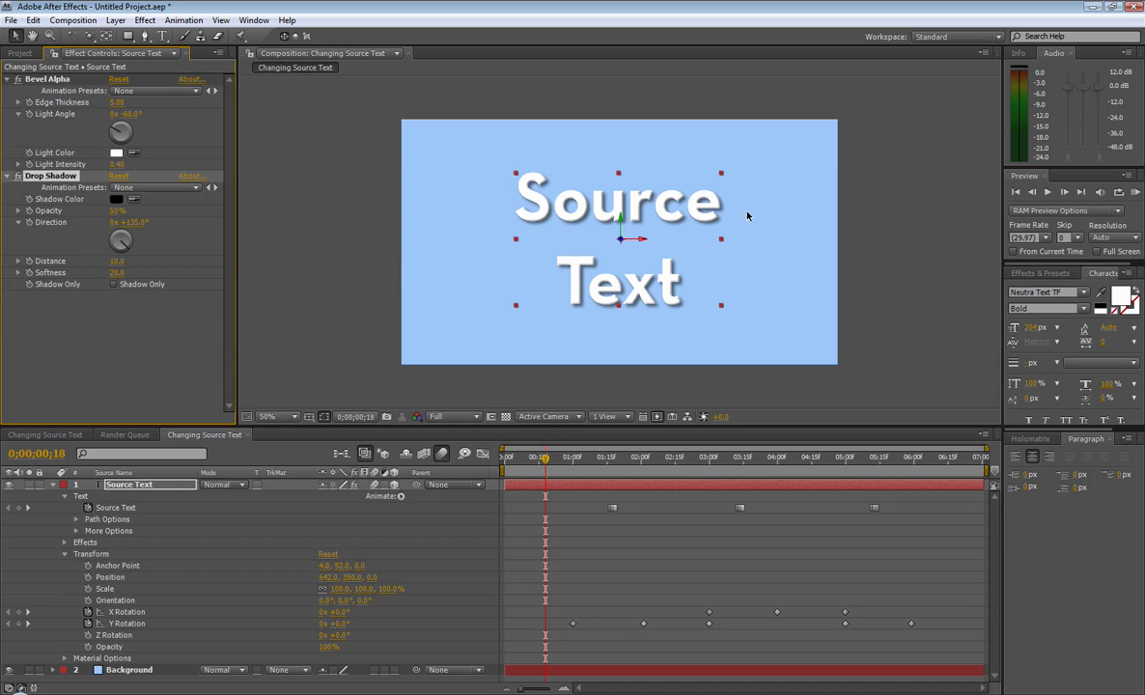
# Apply a Ramp effect to the Background layer and set its shape to Radial Ramp.
pyautogui.click(540, 670)
pyautogui.click(145, 20)
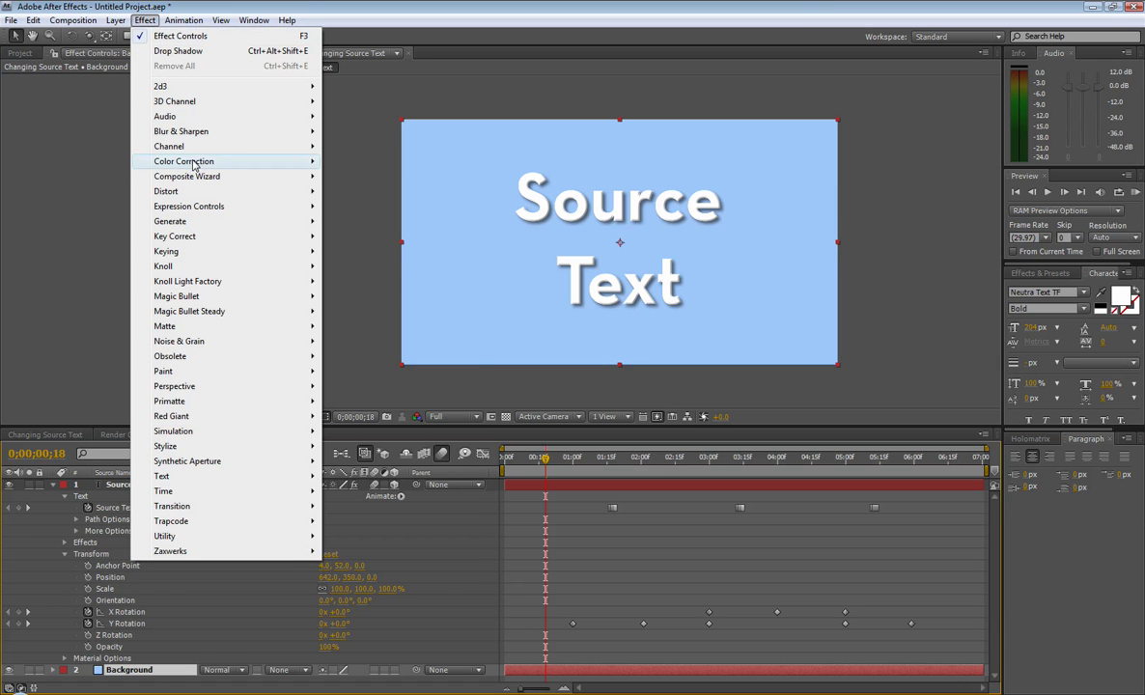
pyautogui.moveTo(232, 221)
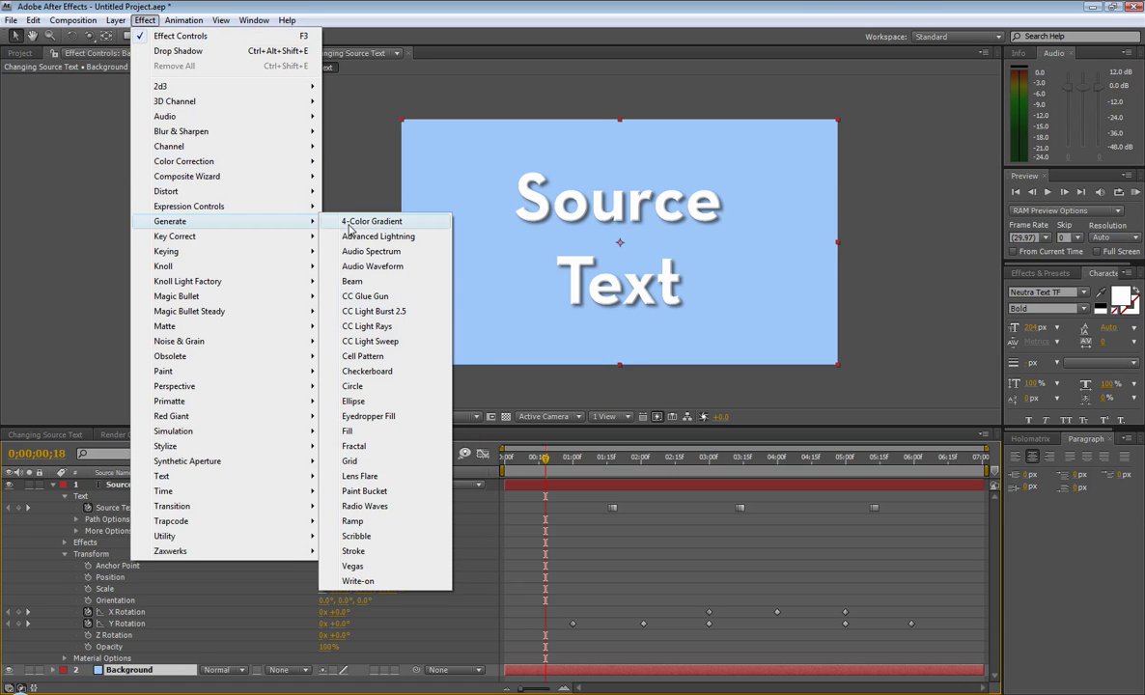
pyautogui.click(355, 521)
pyautogui.click(143, 151)
pyautogui.click(136, 161)
# Set the ramp's start colour to light blue.
pyautogui.click(116, 114)
pyautogui.click(605, 330)
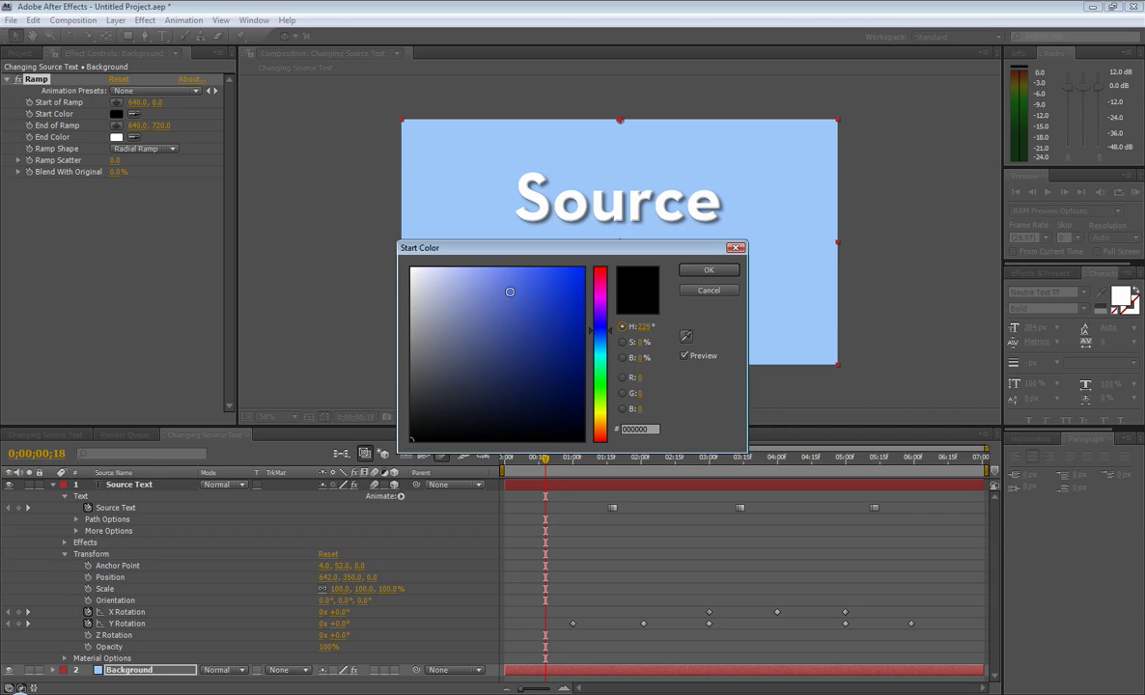
pyautogui.click(487, 268)
pyautogui.click(487, 273)
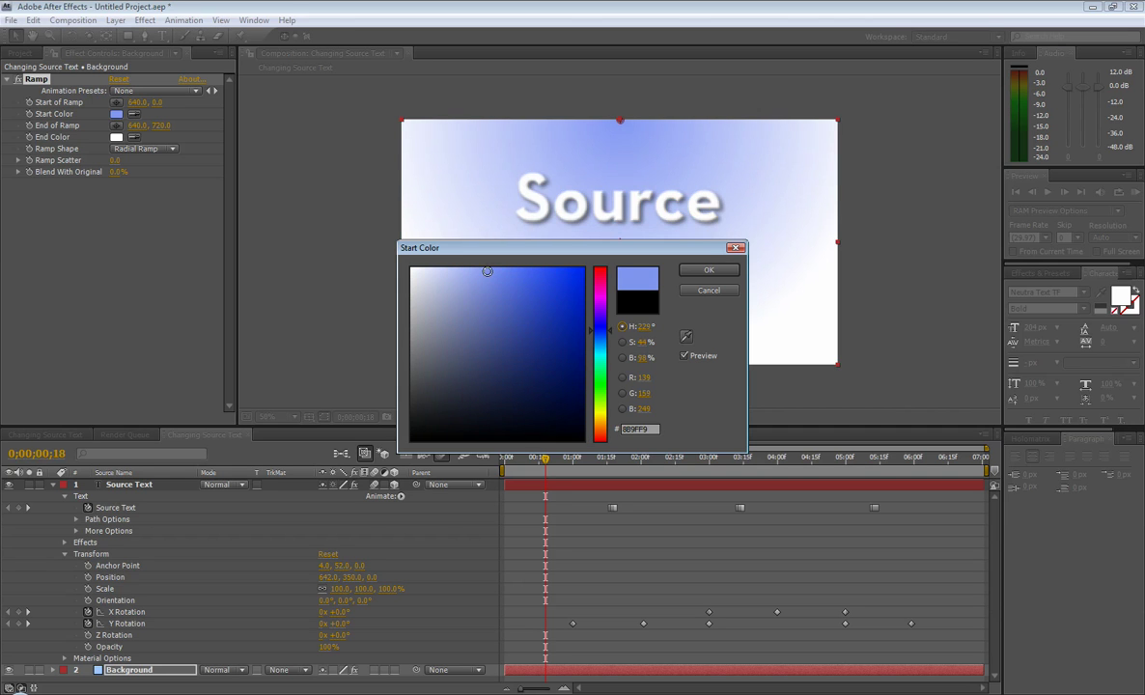
pyautogui.click(706, 271)
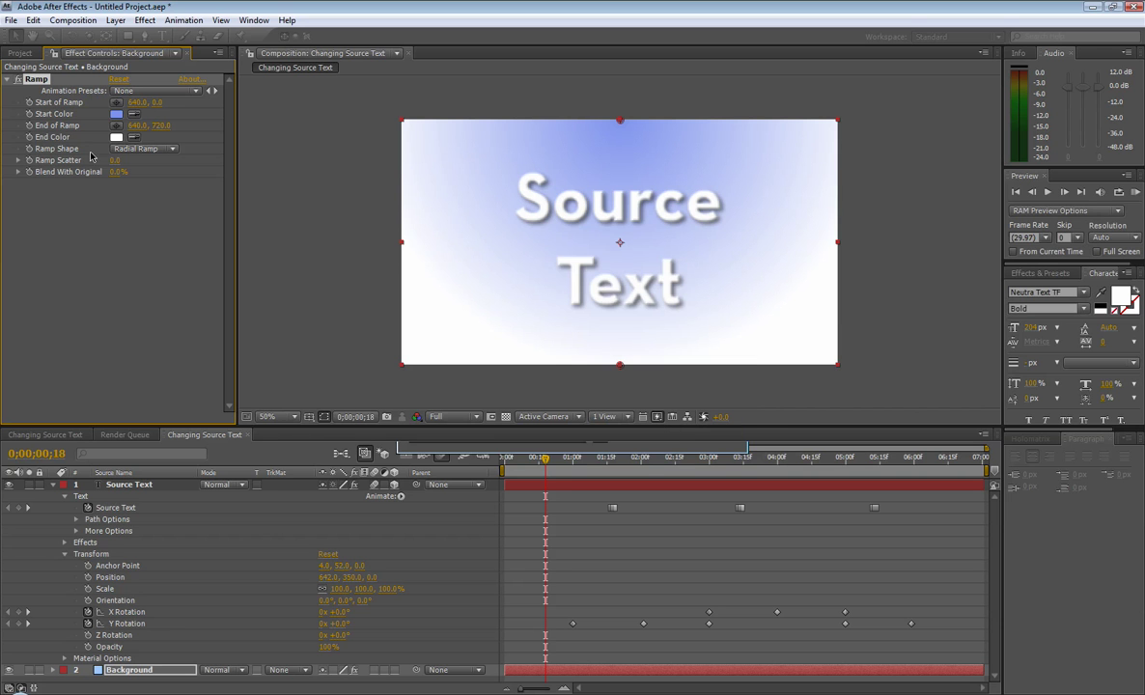
# Set the ramp's end colour to dark navy (263862).
pyautogui.click(117, 139)
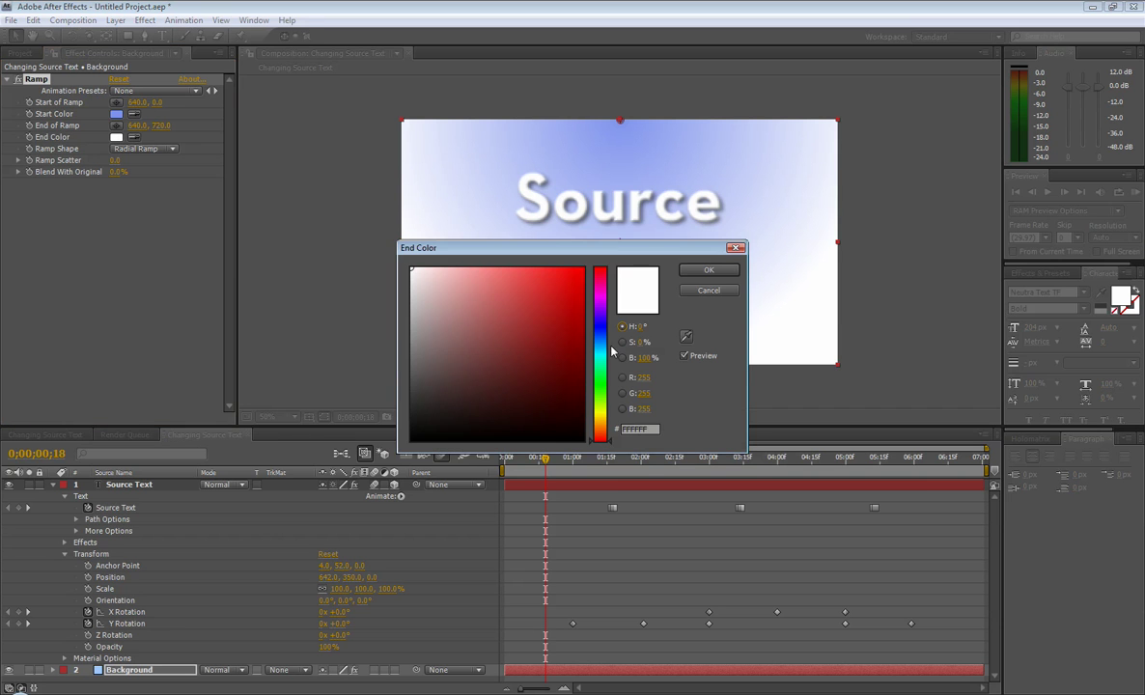
pyautogui.click(606, 340)
pyautogui.moveTo(606, 340); pyautogui.dragTo(606, 333)
pyautogui.click(549, 345)
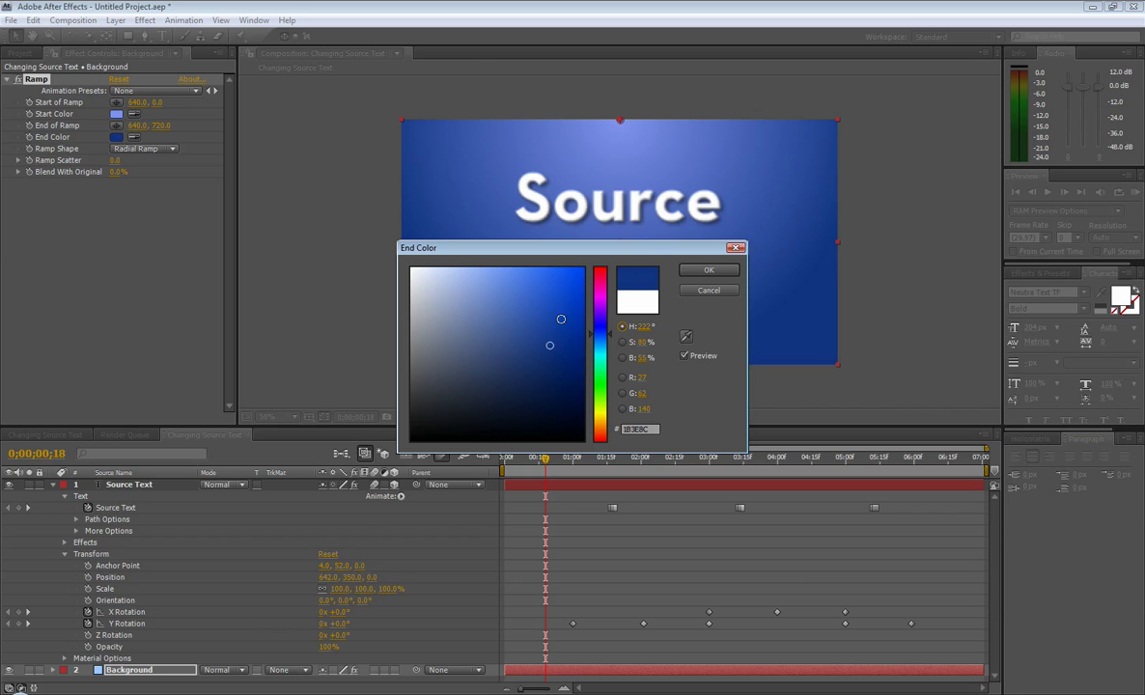
pyautogui.click(569, 321)
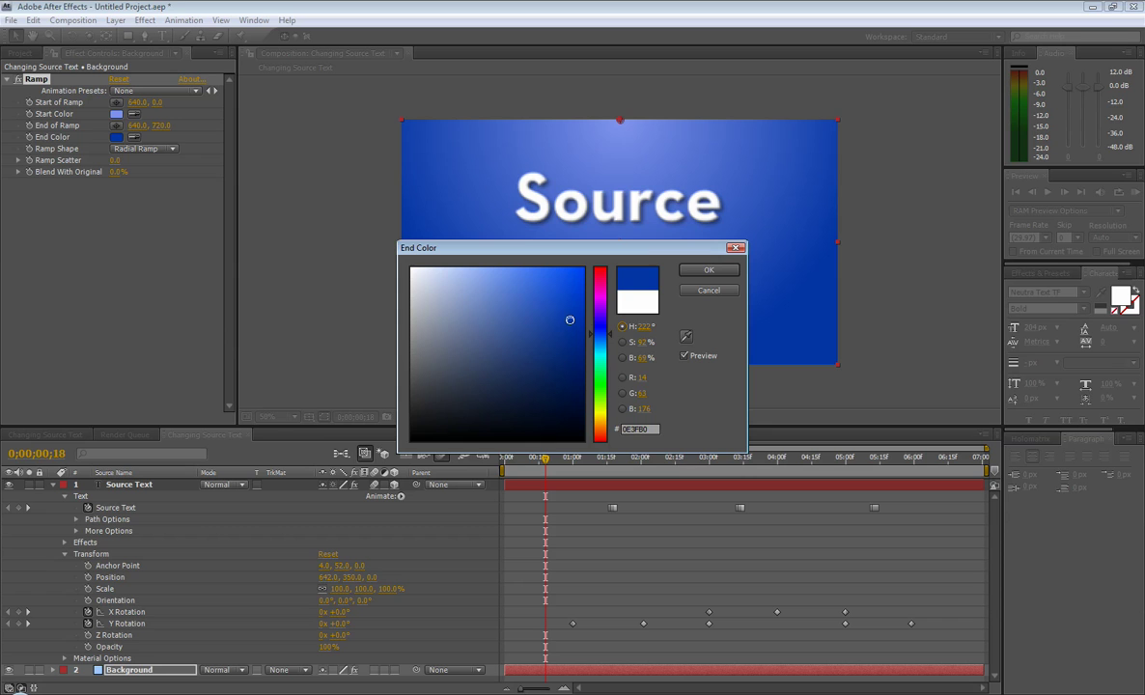
pyautogui.click(708, 270)
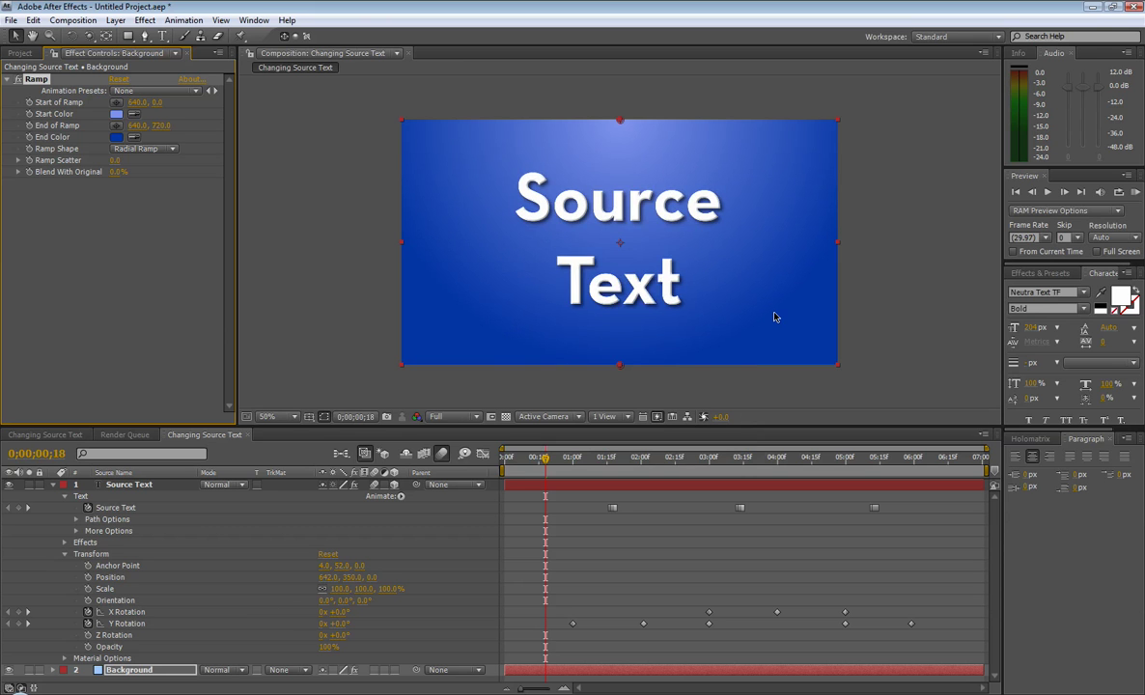
pyautogui.click(115, 137)
pyautogui.click(516, 373)
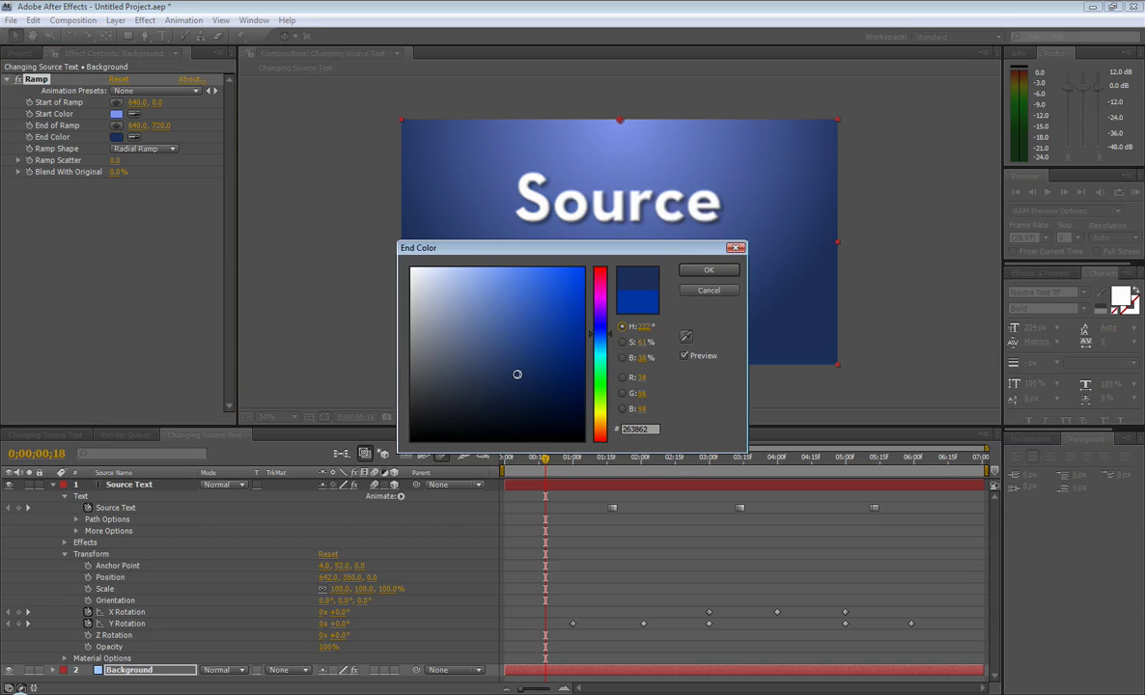
pyautogui.click(712, 269)
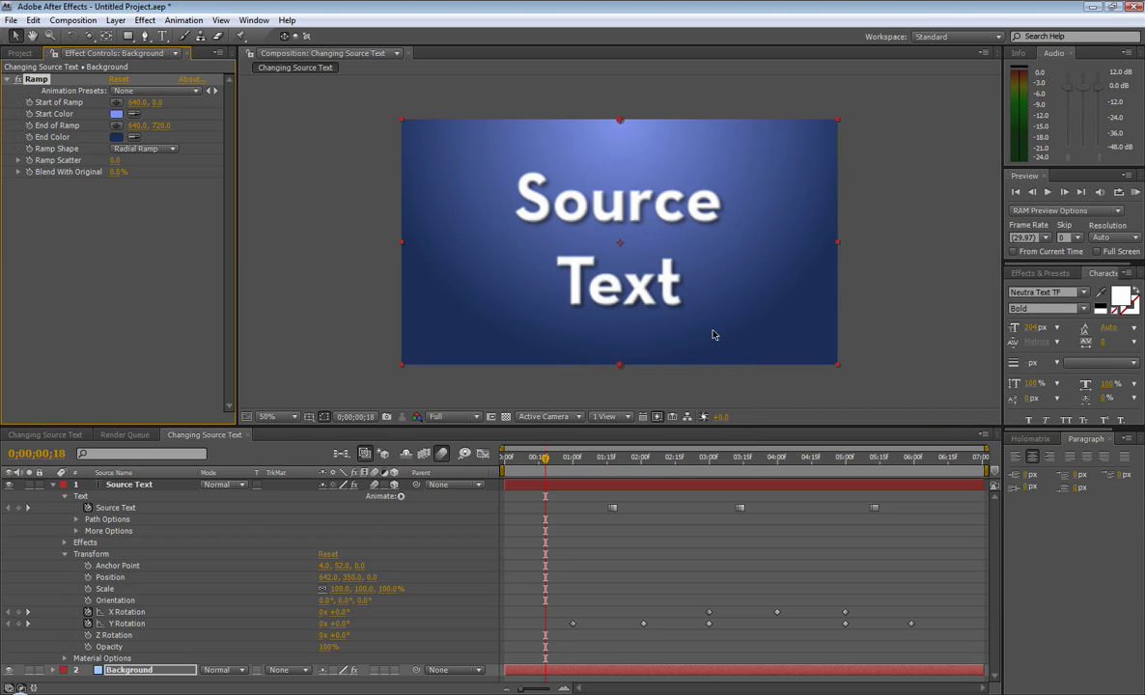
pyautogui.click(511, 462)
pyautogui.moveTo(513, 466); pyautogui.dragTo(691, 477)
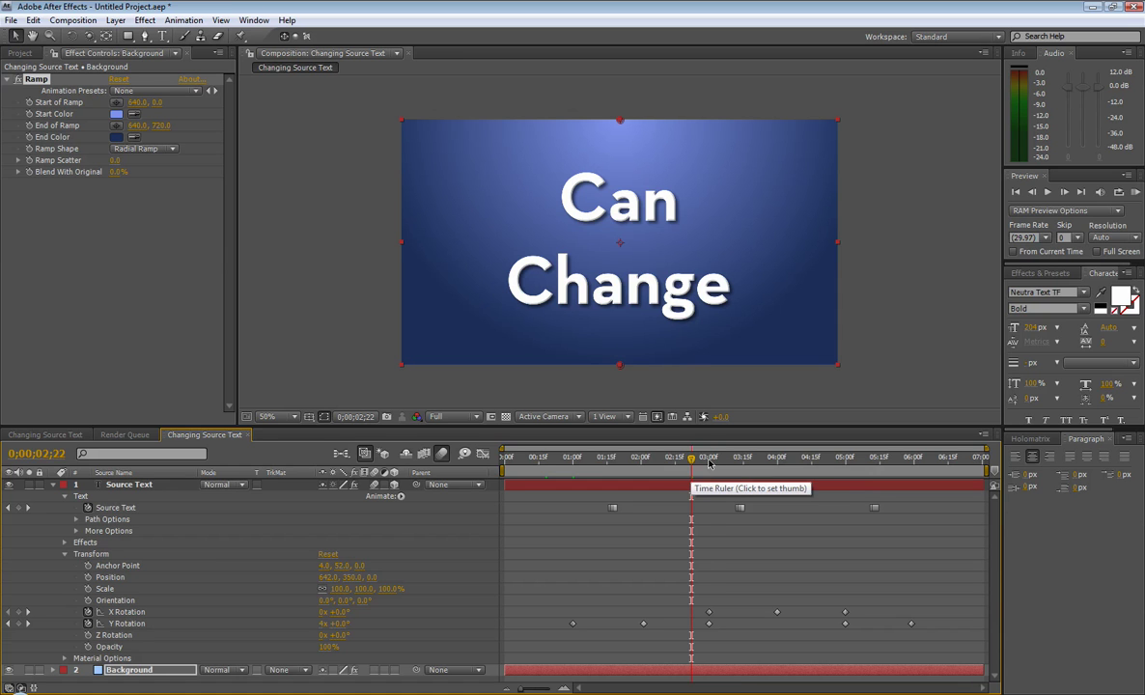
pyautogui.click(709, 464)
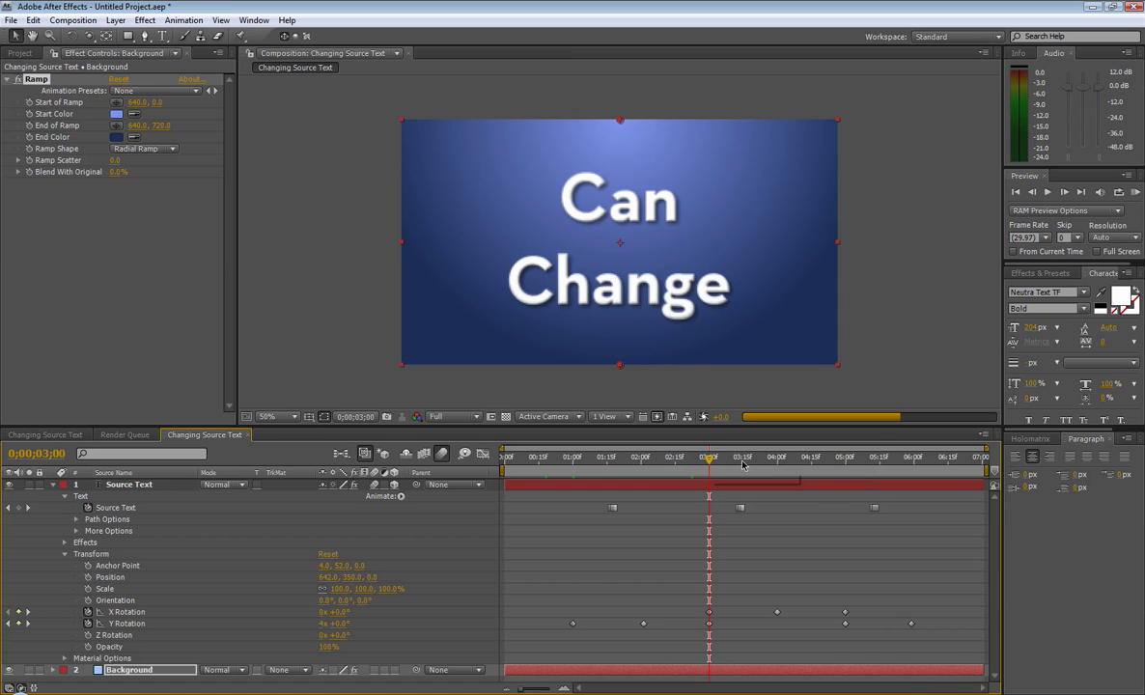
pyautogui.click(741, 466)
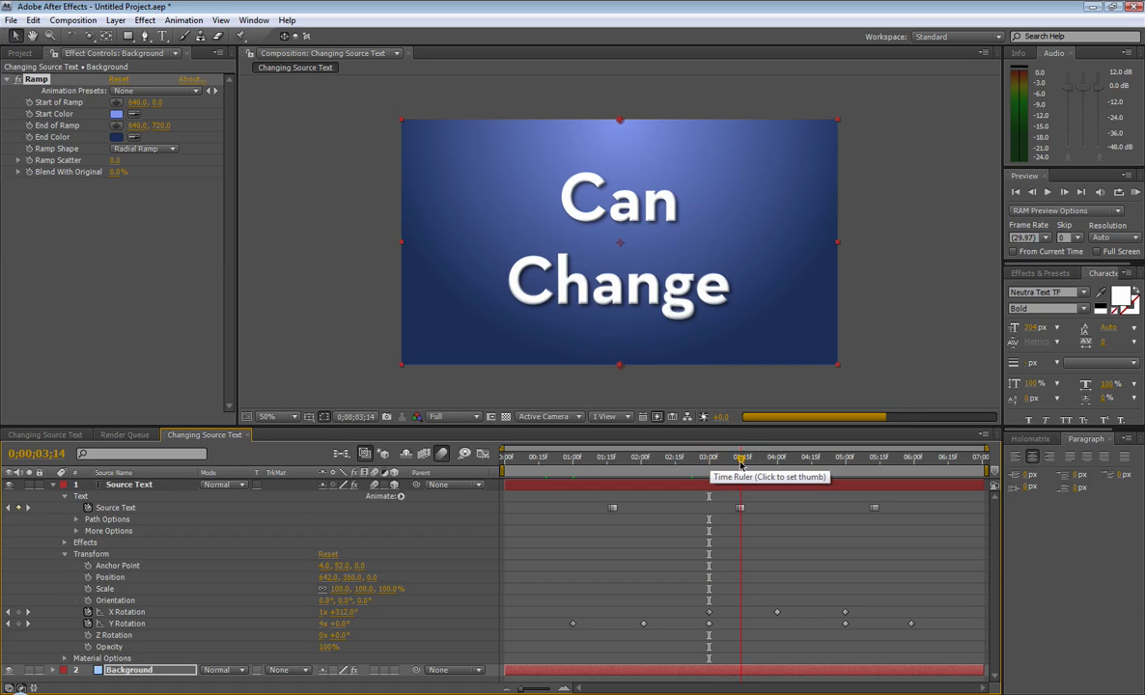